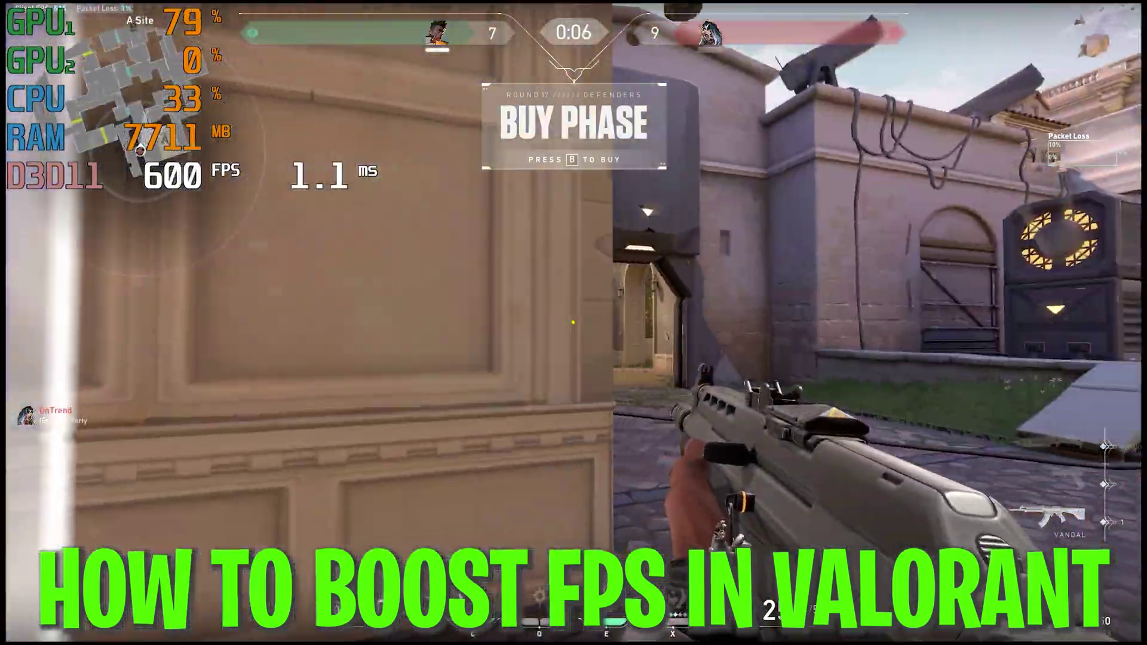
- Walk toward the alley corner with the rifle (slot 1) equipped
key(w)
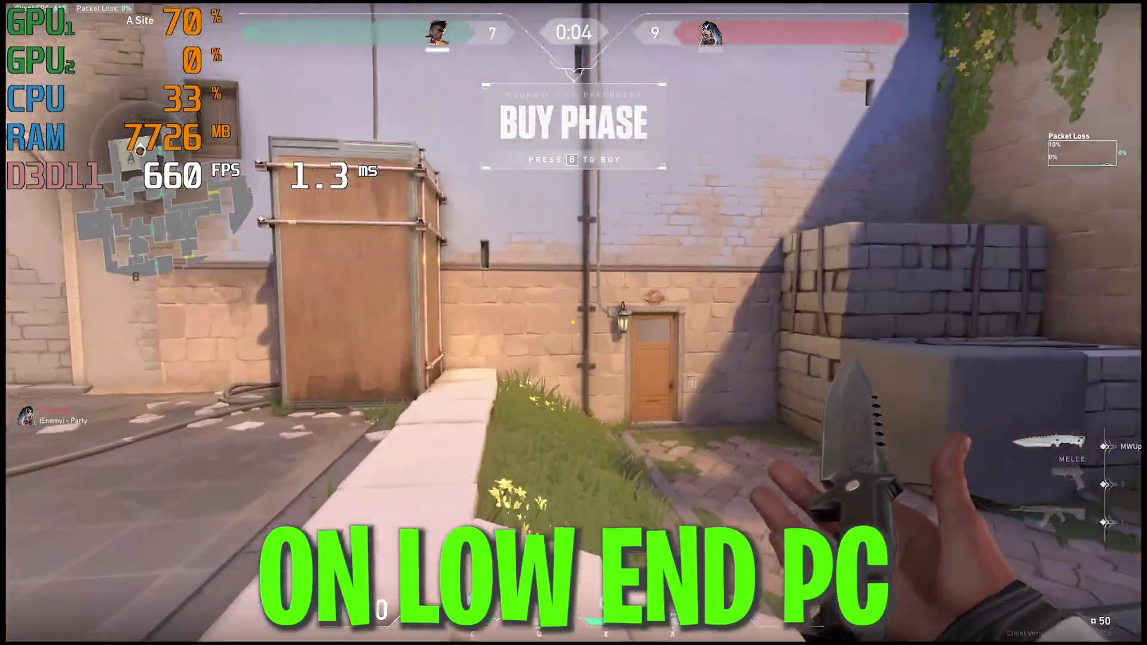
key(1)
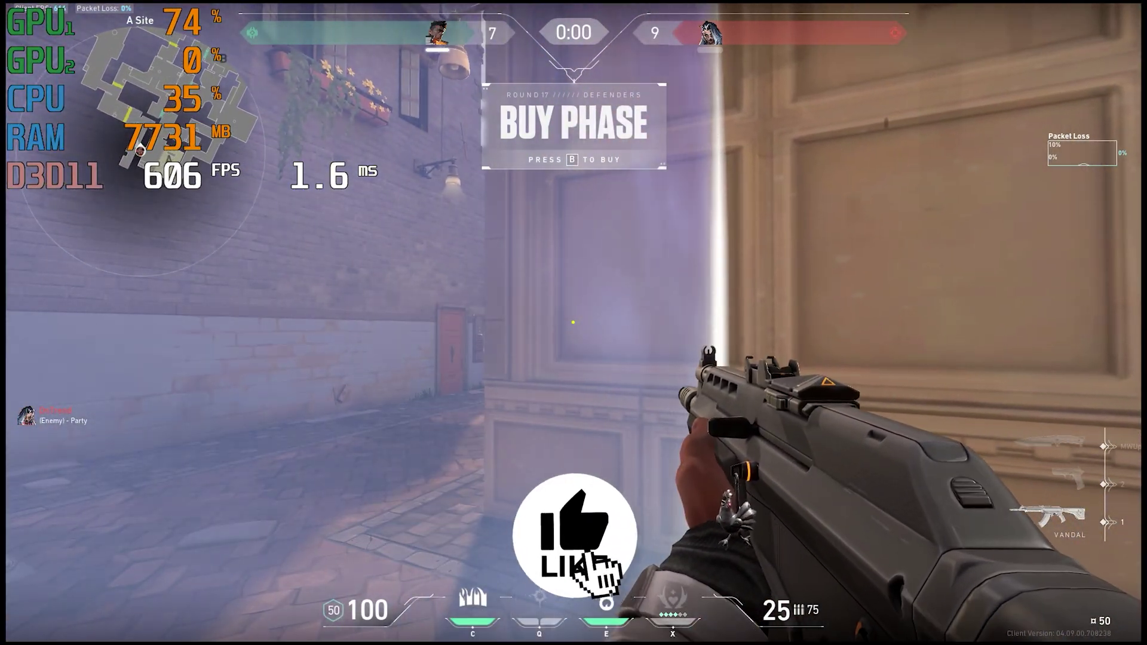
key(w)
key(a)
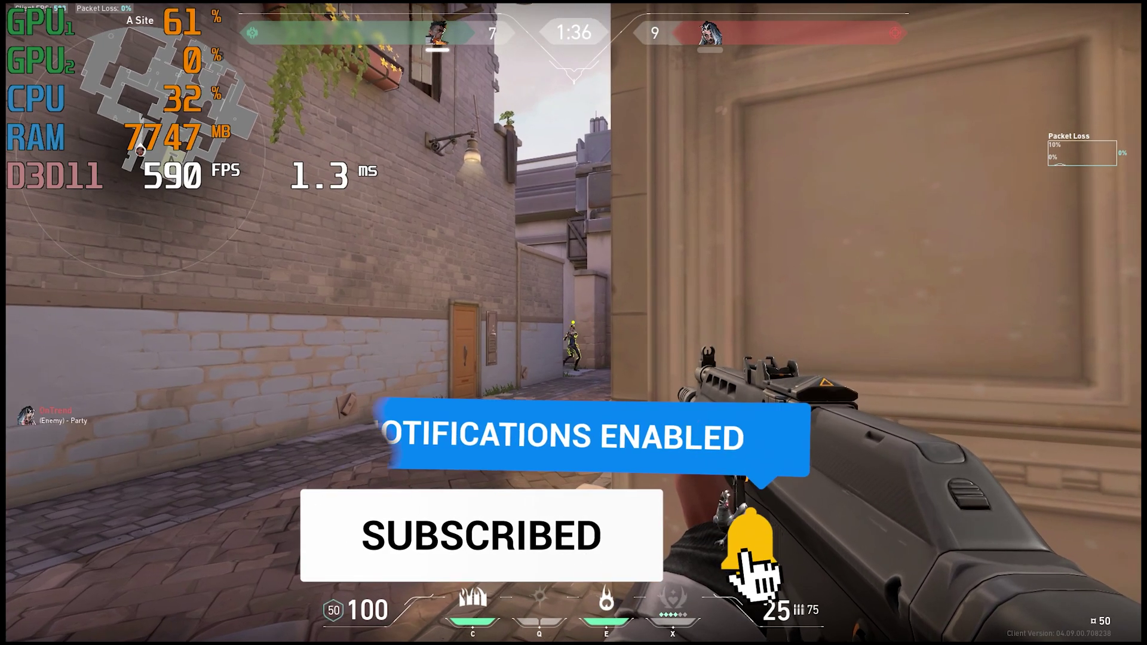
- Fire four shots at the alley wall, then return to the Windows desktop
click(573, 323)
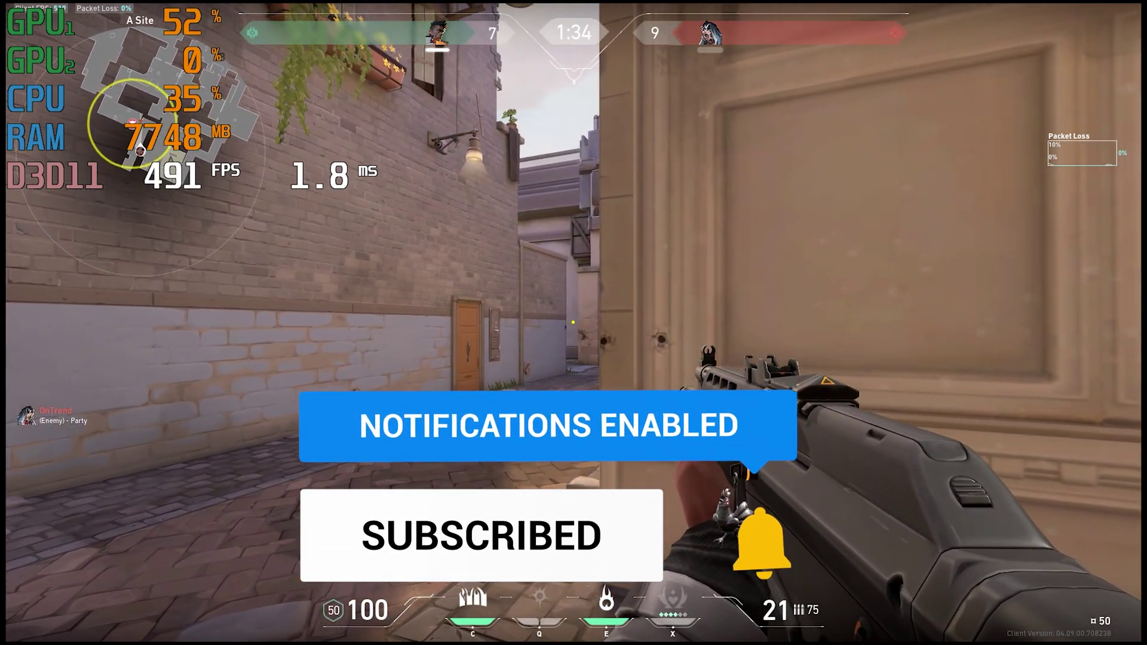
click(573, 323)
click(572, 322)
click(573, 323)
click(572, 322)
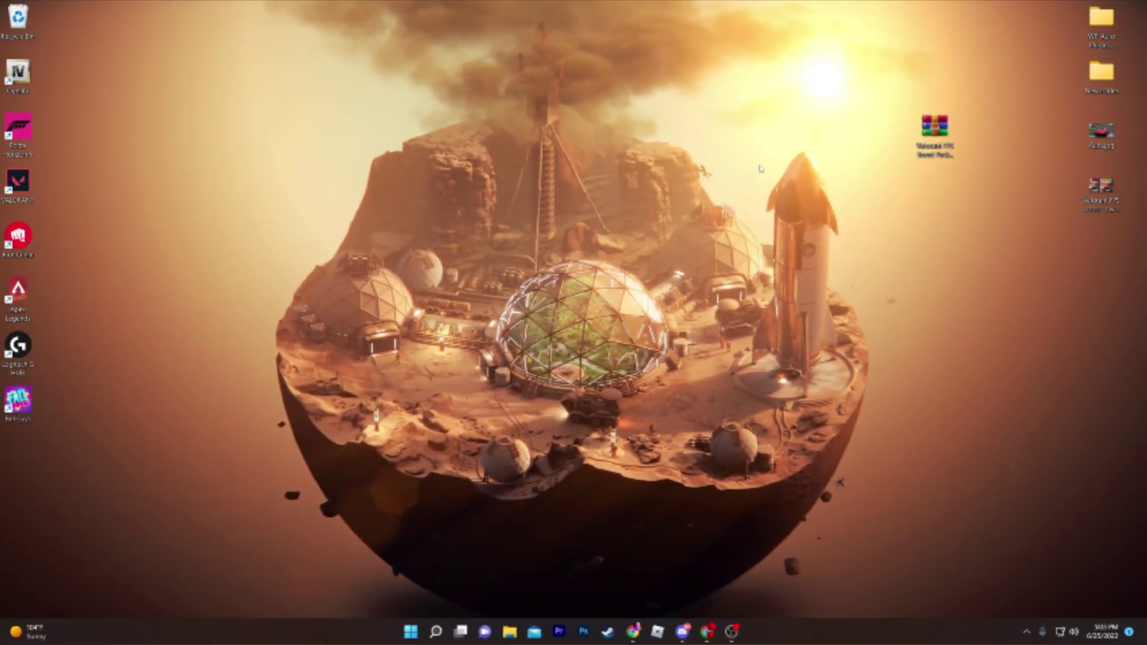
drag(937, 134, 177, 137)
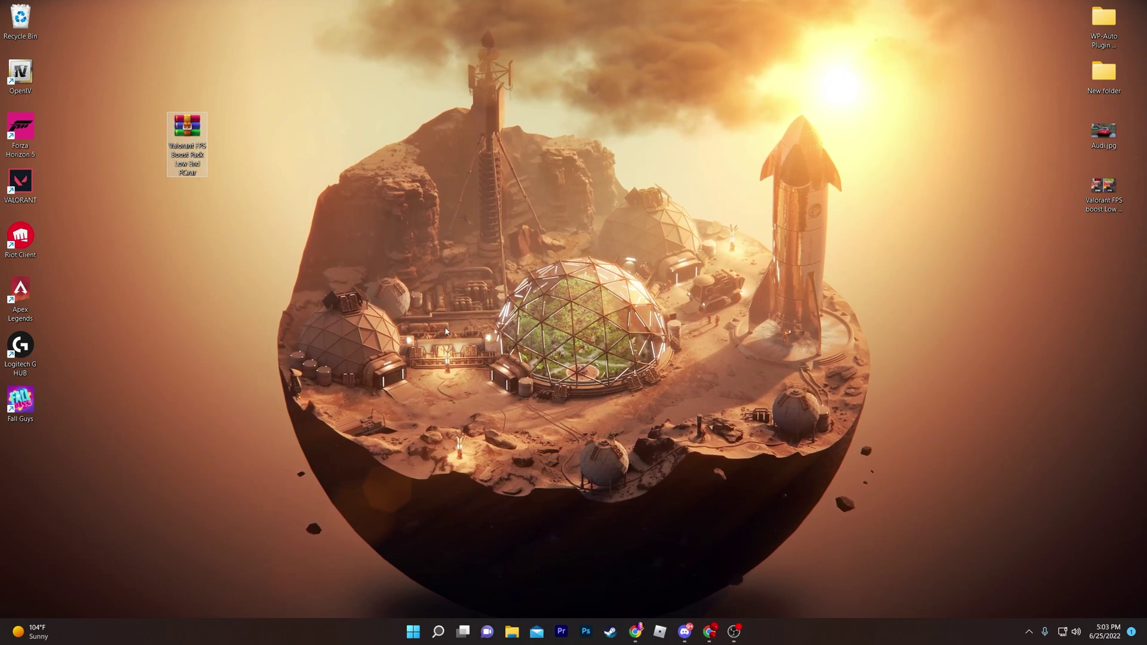
- Get the FPS Boost Pack archive from uptopacks.com's Valorant post via MediaFire in maximized Chrome
click(710, 631)
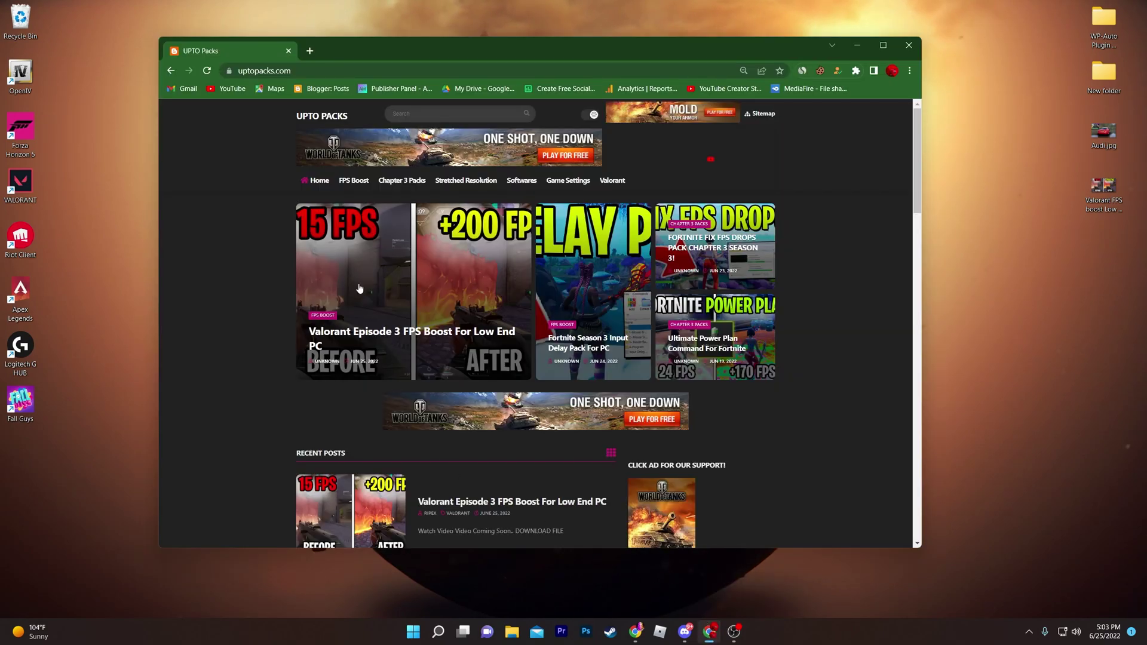
double_click(498, 48)
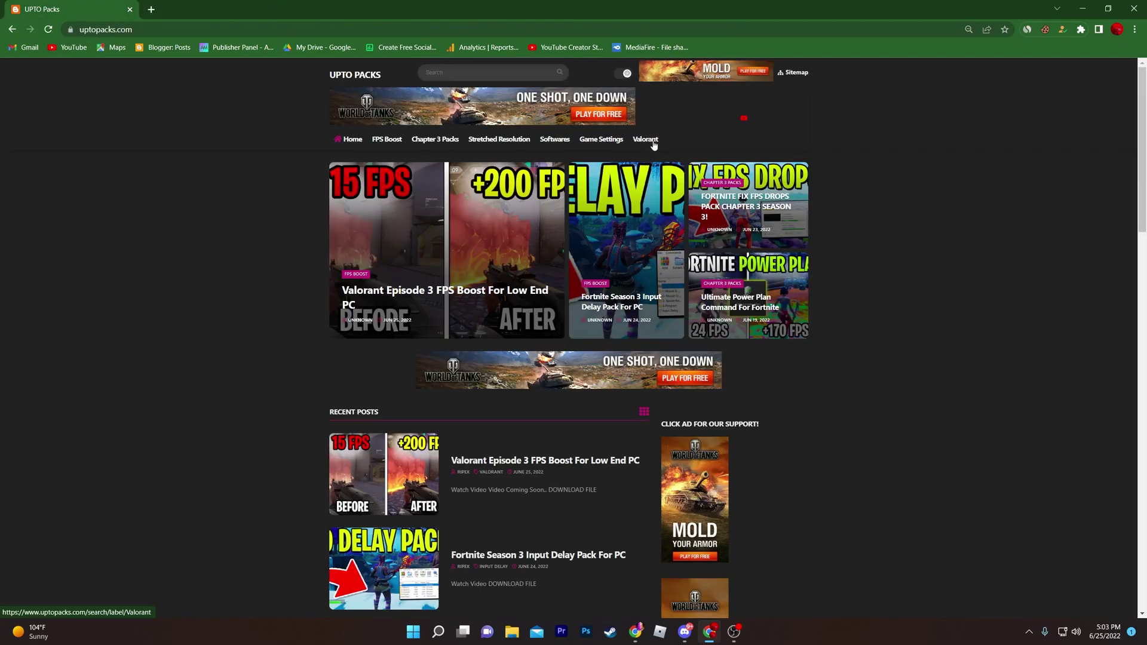
click(646, 140)
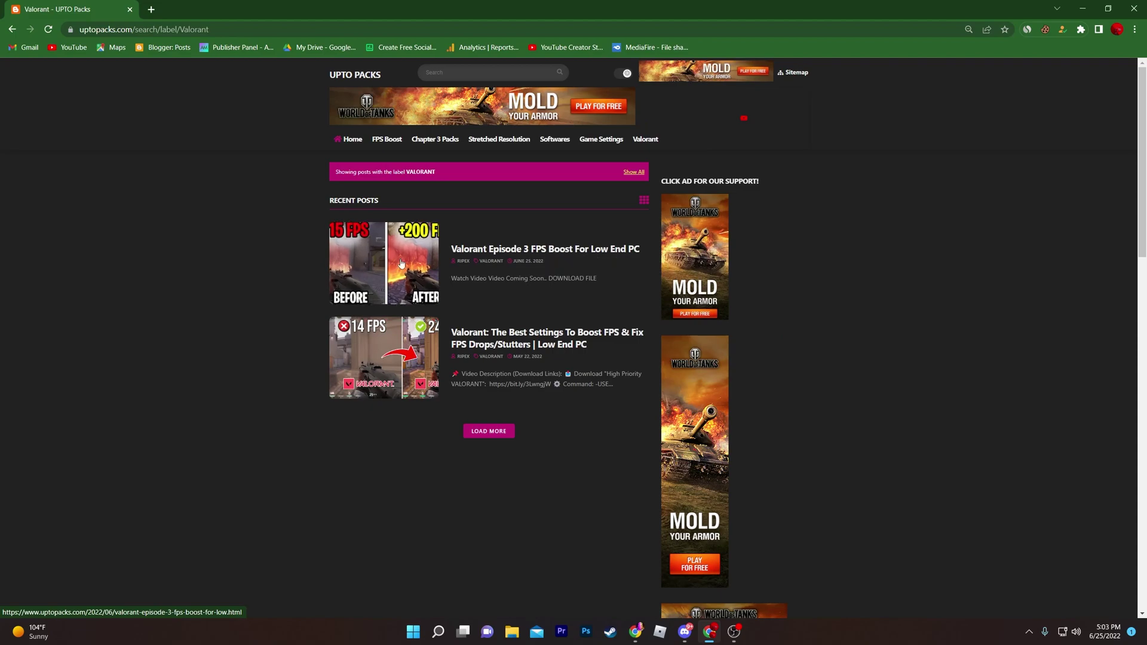
scroll(409, 261, down, 3)
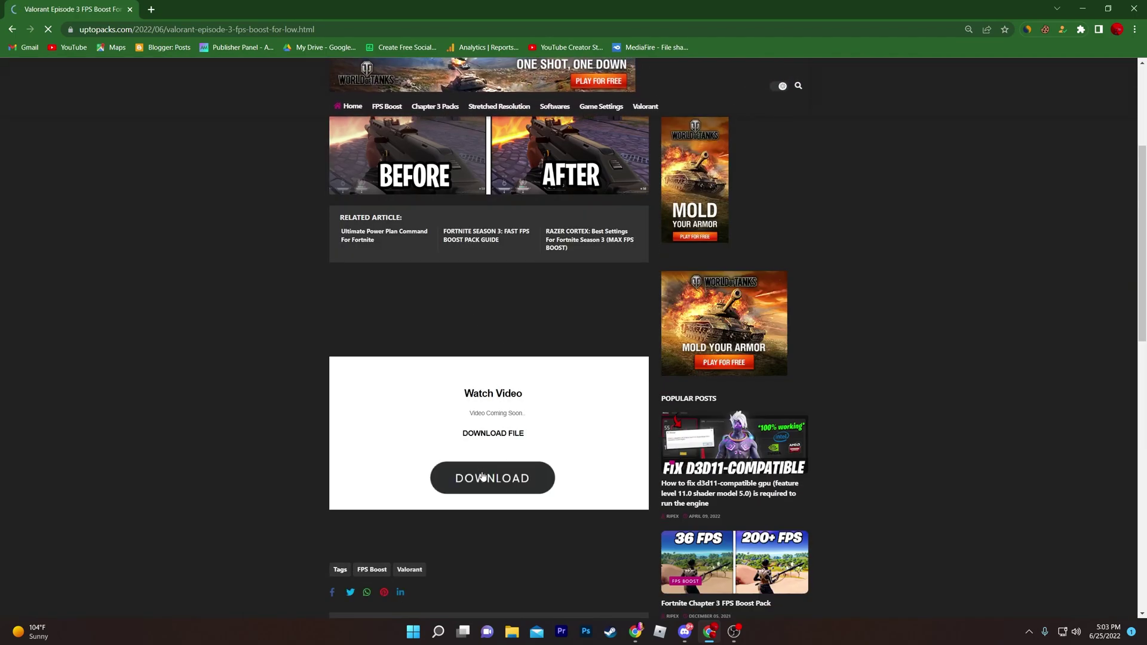
click(500, 485)
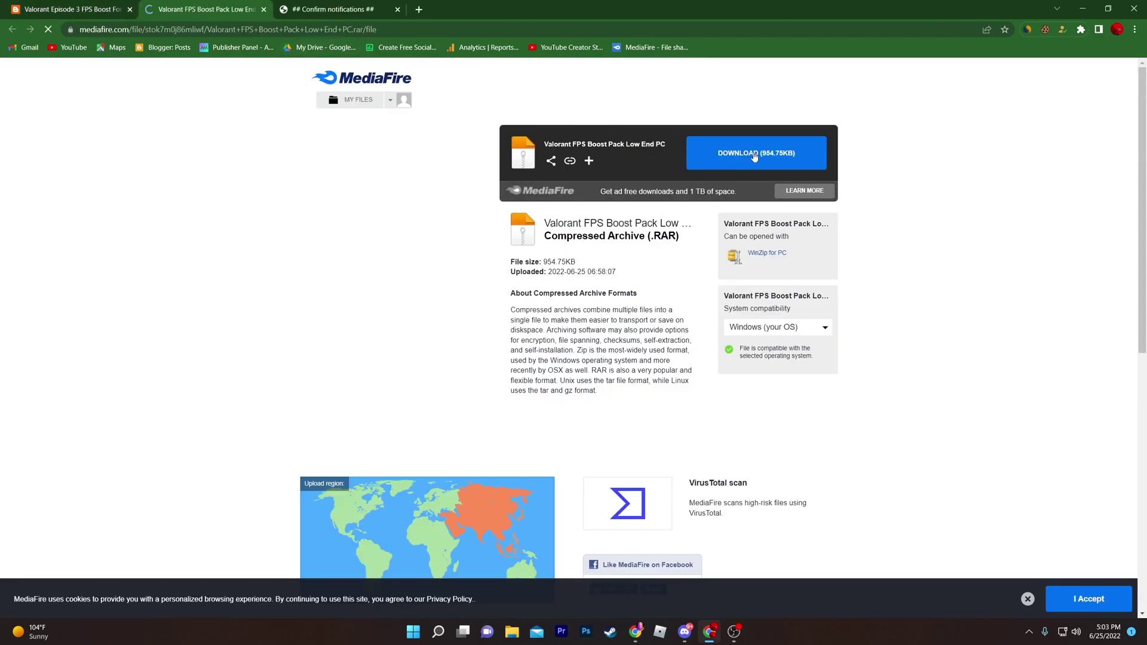
click(719, 143)
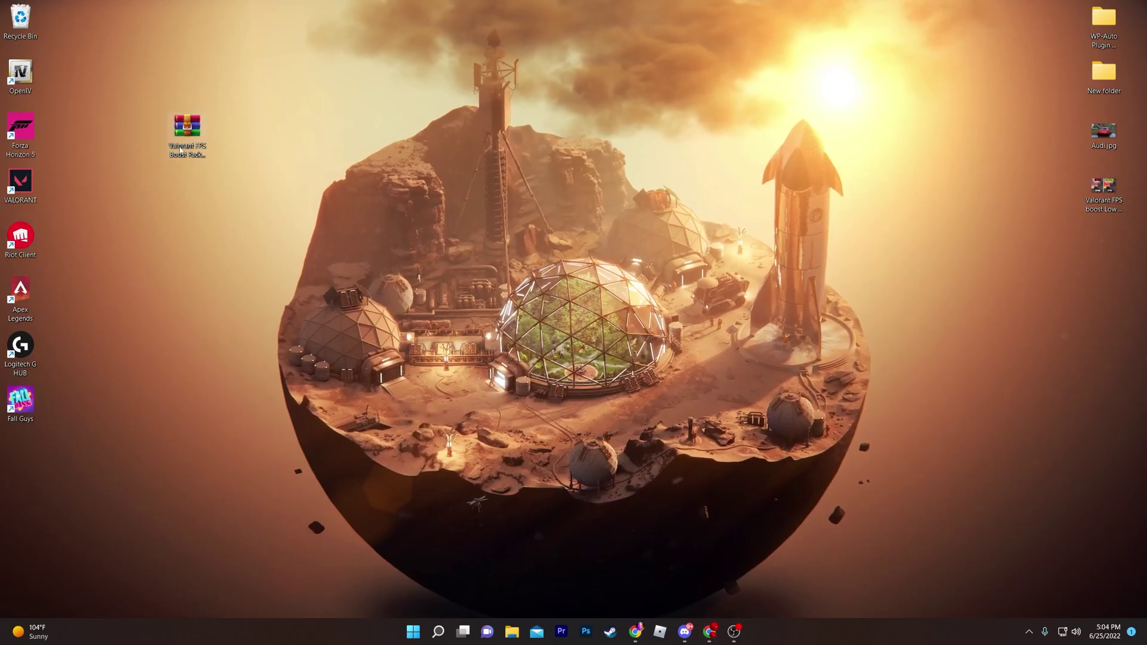
- Extract the pack folder from the RAR onto the desktop with WinRAR and open it
mouse_move(180, 150)
mouse_down()
mouse_move(692, 146)
mouse_move(679, 108)
mouse_move(700, 120)
mouse_move(188, 130)
mouse_up()
double_click(186, 127)
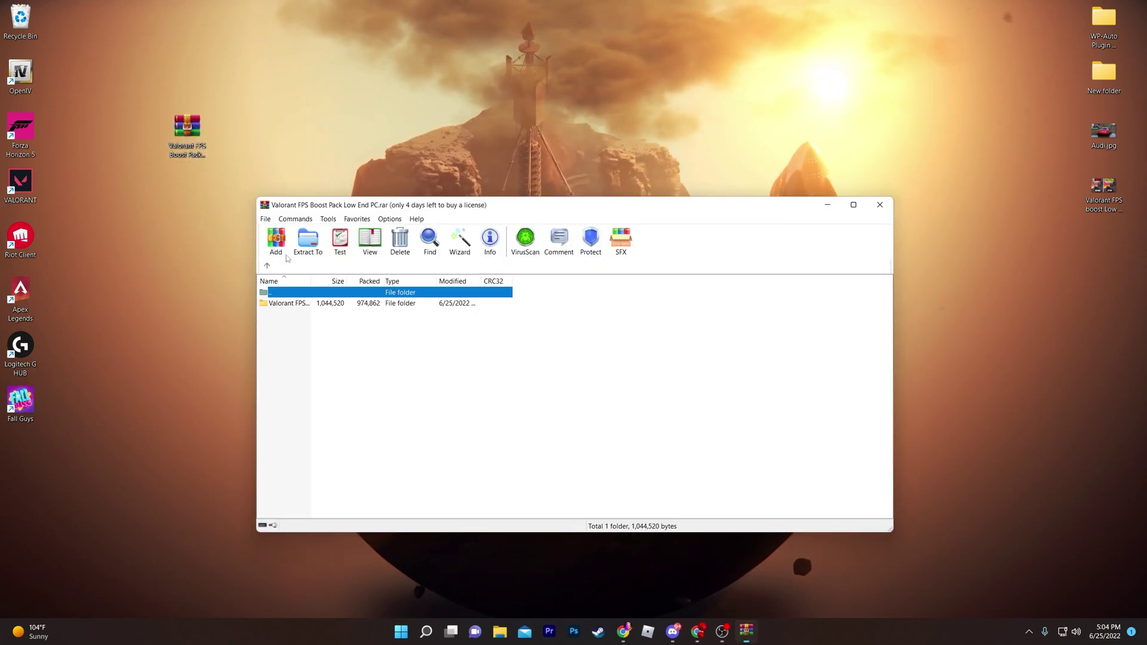
drag(287, 303, 269, 128)
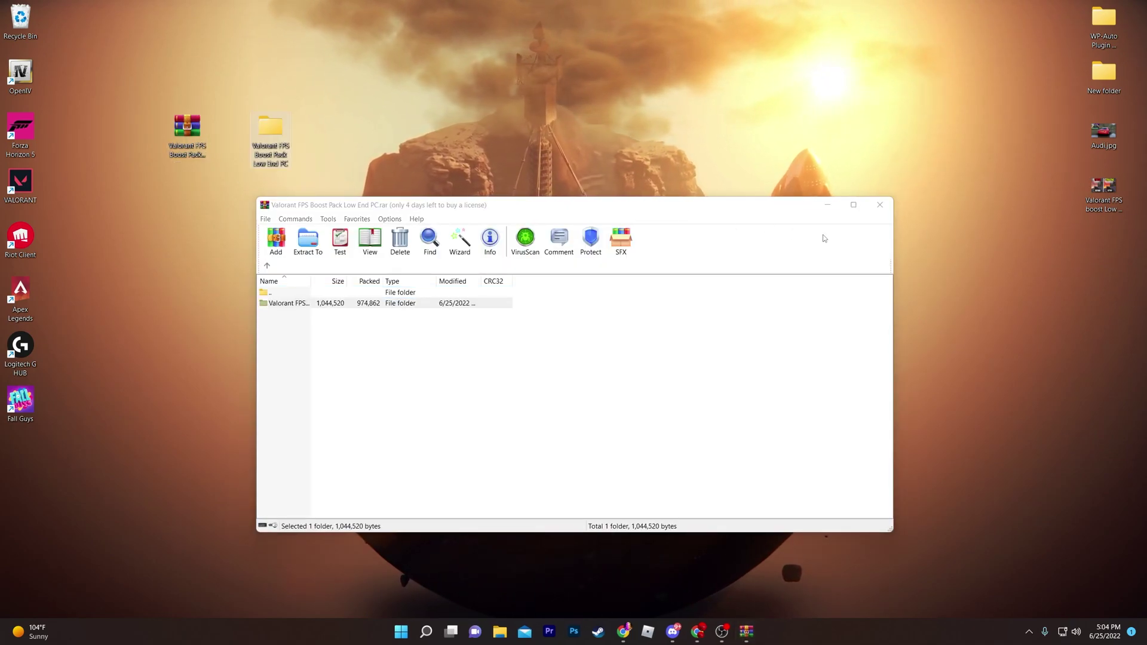
click(880, 205)
double_click(259, 132)
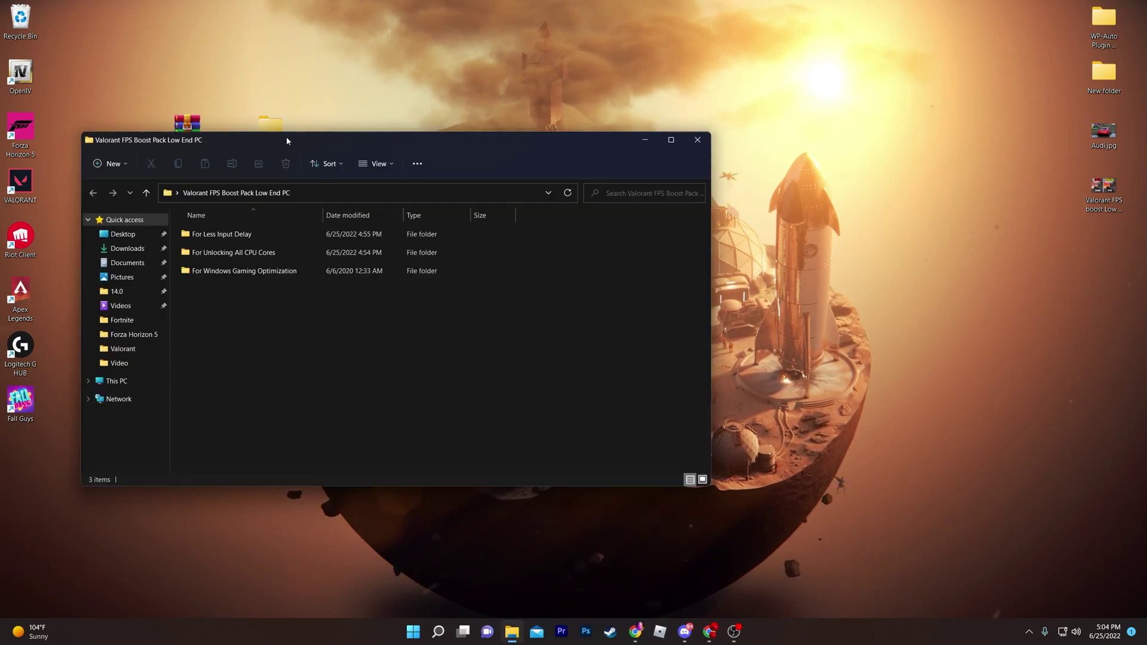
- Move the Explorer window right and open the For Windows Gaming Optimization folder
drag(286, 141, 456, 147)
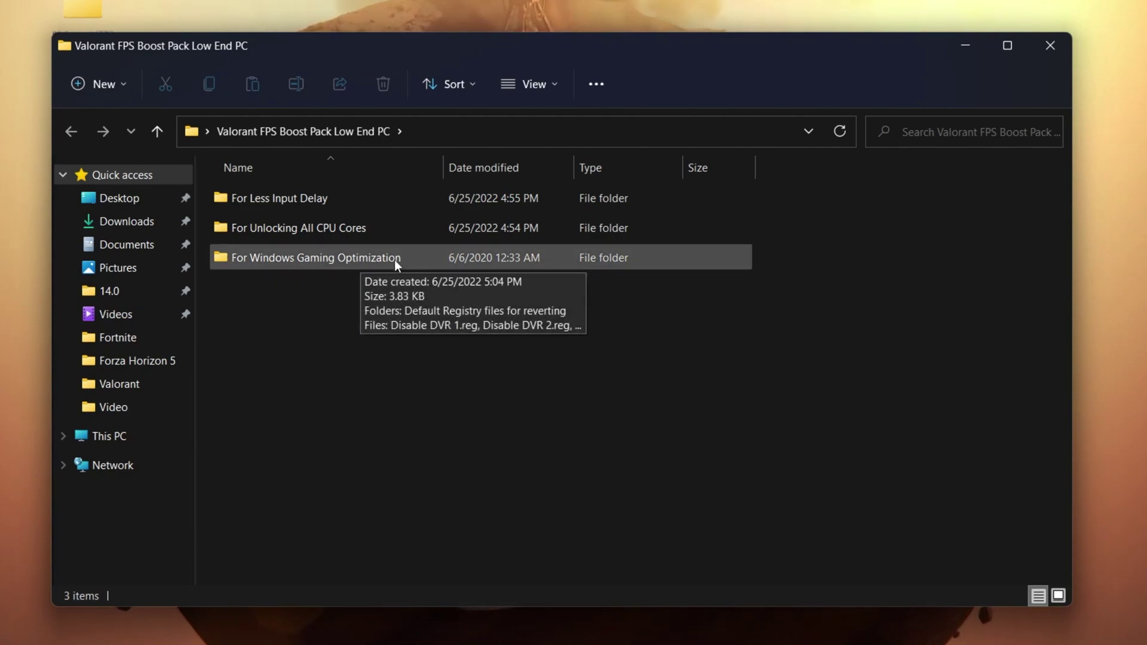
double_click(365, 257)
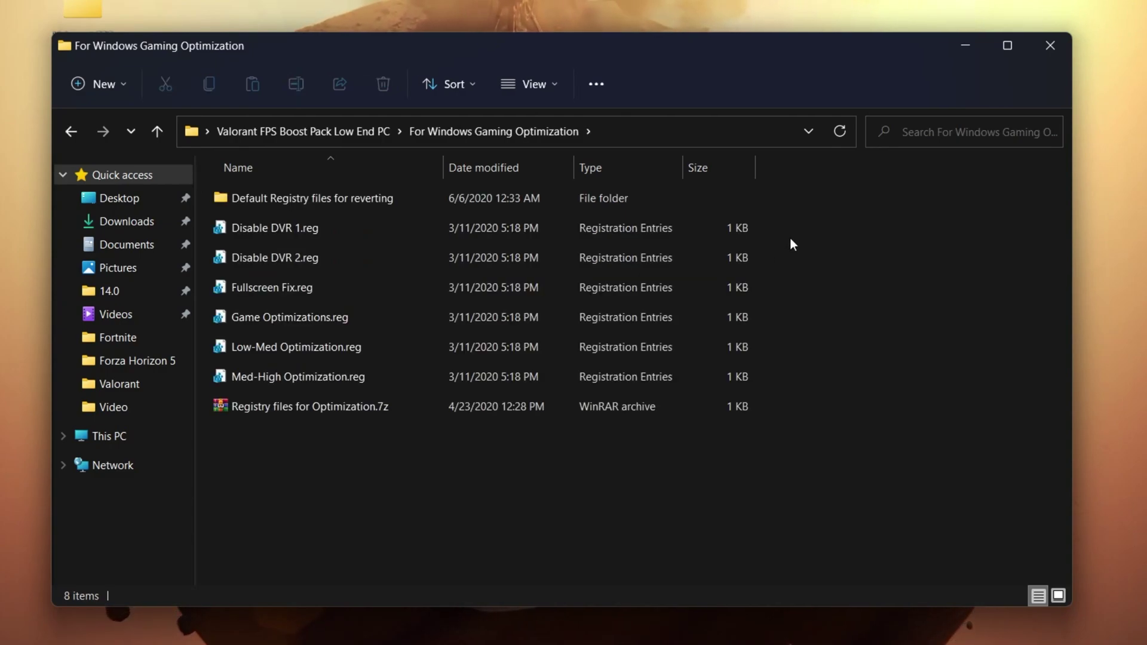
- Merge Disable DVR 1.reg into the registry, then select and deselect the registry files
double_click(268, 226)
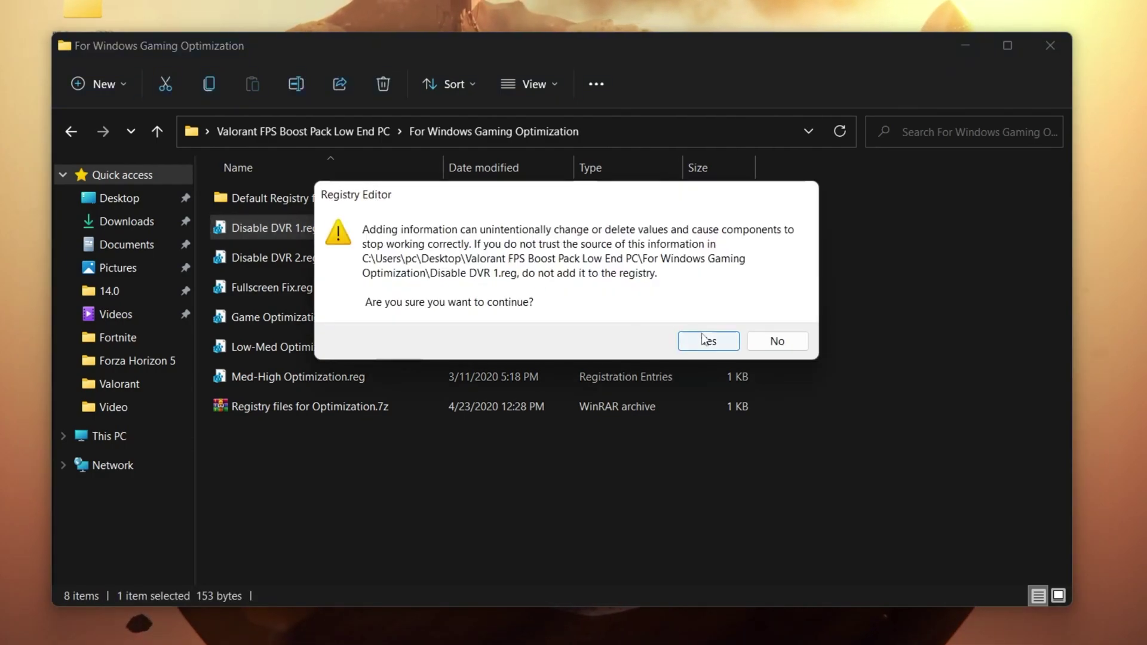
click(694, 338)
click(774, 318)
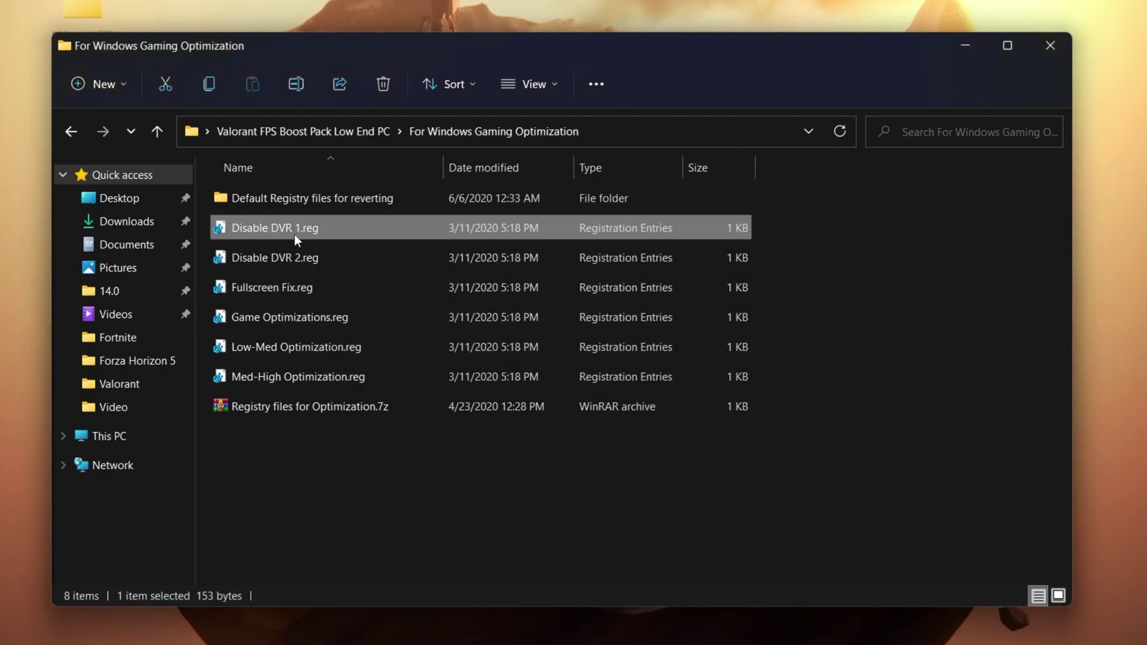
drag(808, 231, 432, 363)
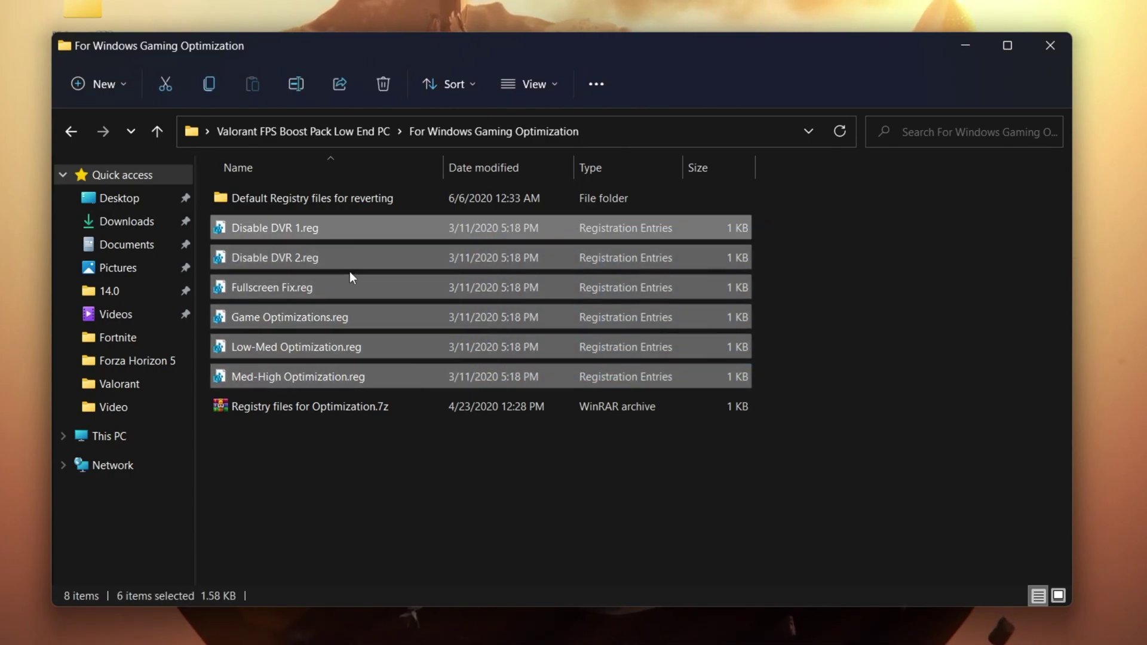
click(853, 320)
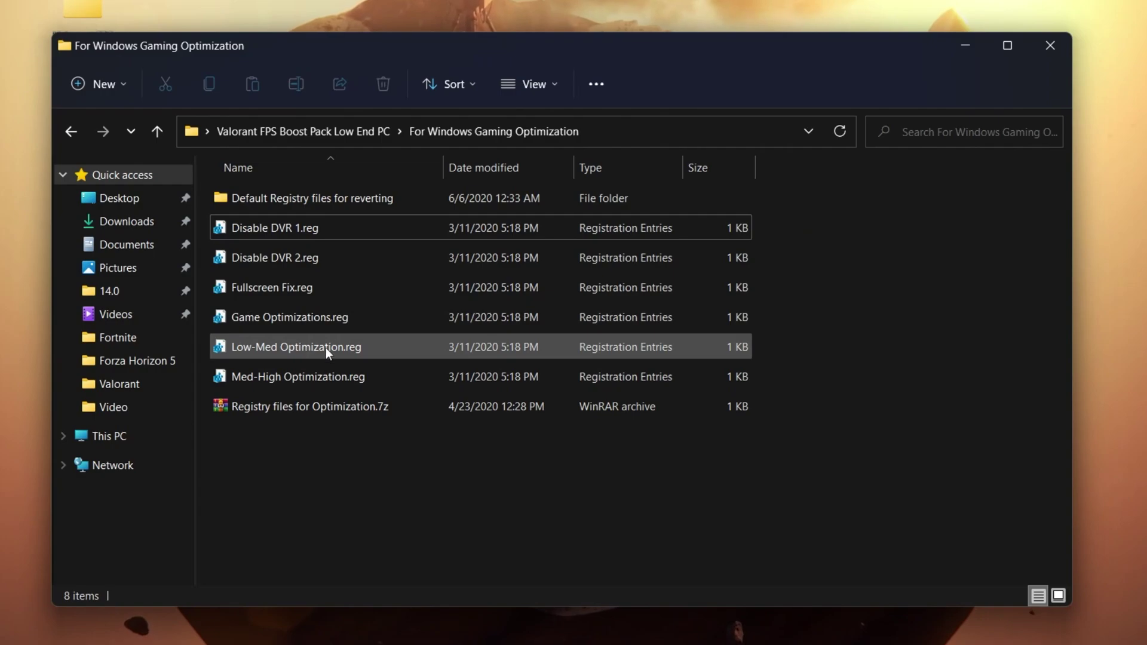
drag(780, 353, 241, 361)
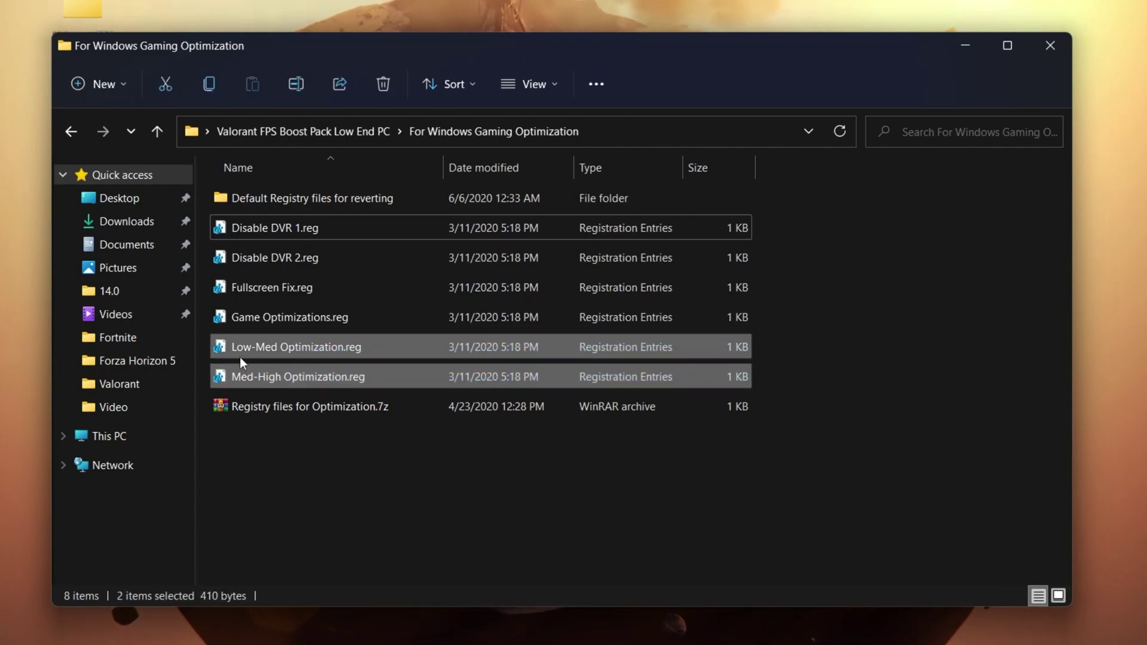
click(301, 361)
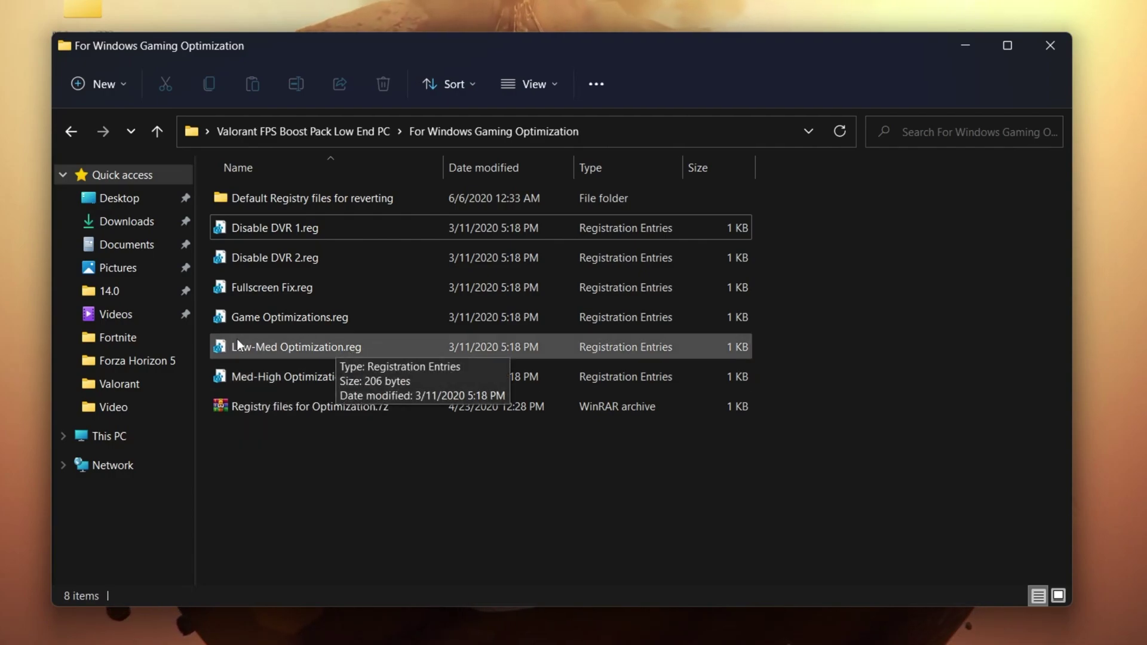
- Merge Low-Med Optimization.reg, then return to the Valorant FPS Boost Pack Low End PC folder
double_click(354, 346)
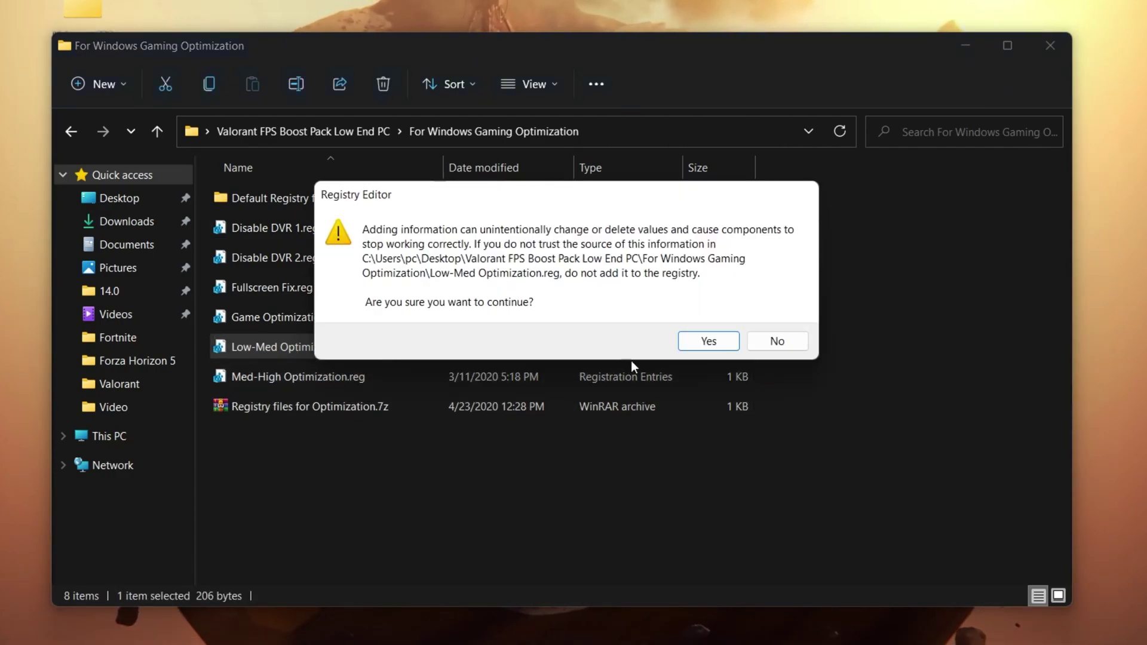
click(716, 343)
click(777, 317)
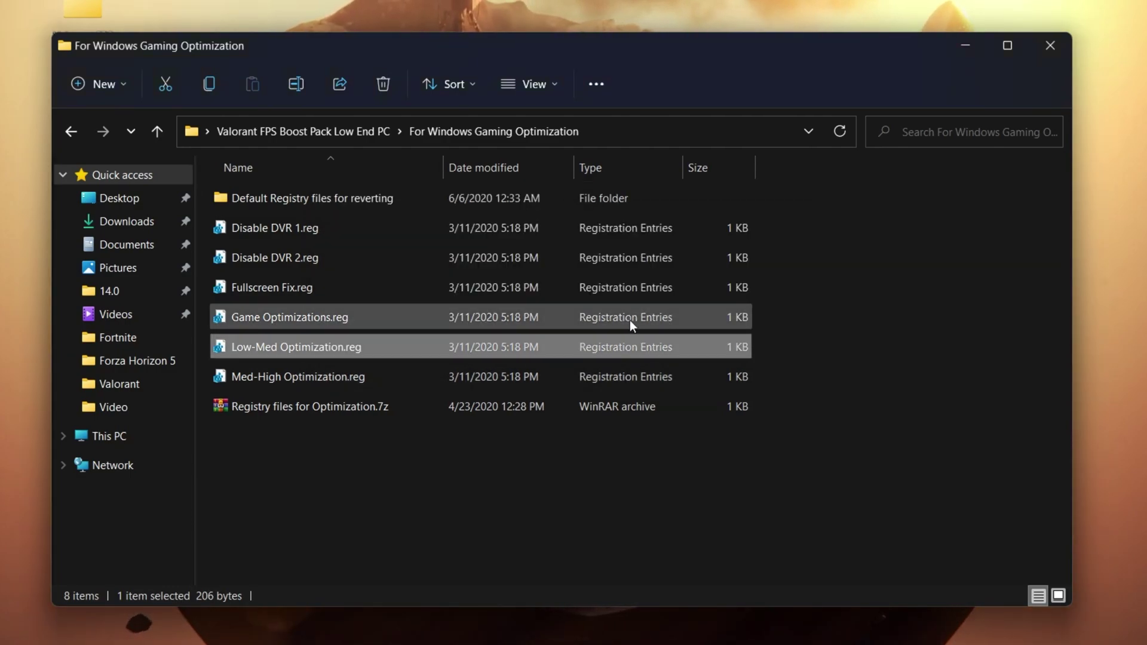
drag(768, 218, 371, 349)
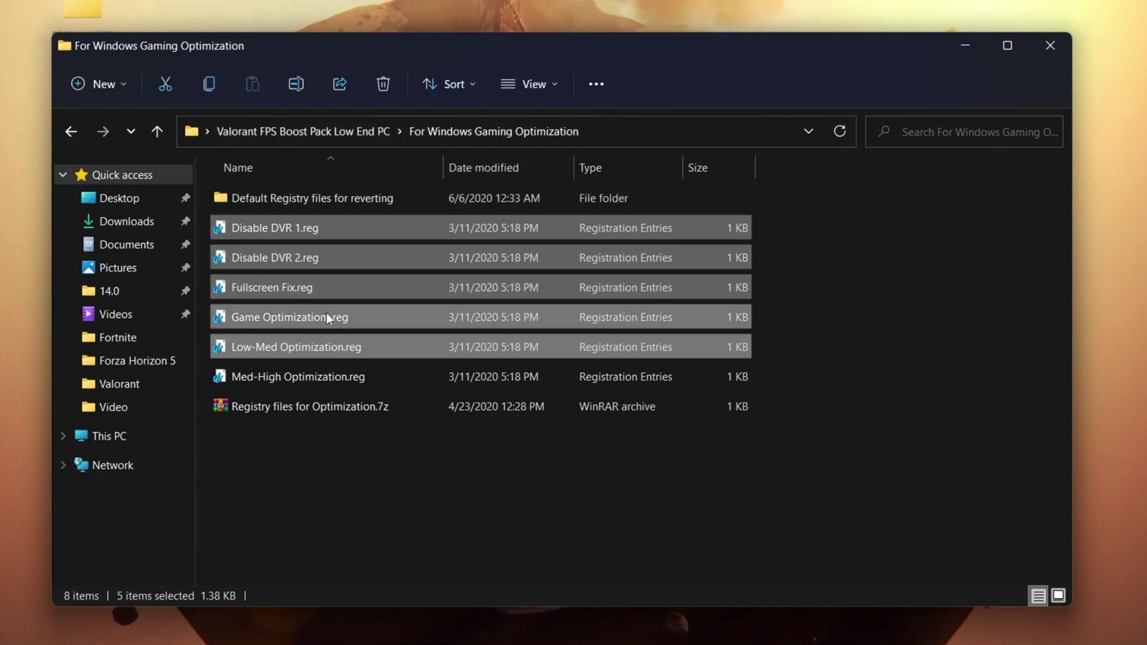
click(306, 131)
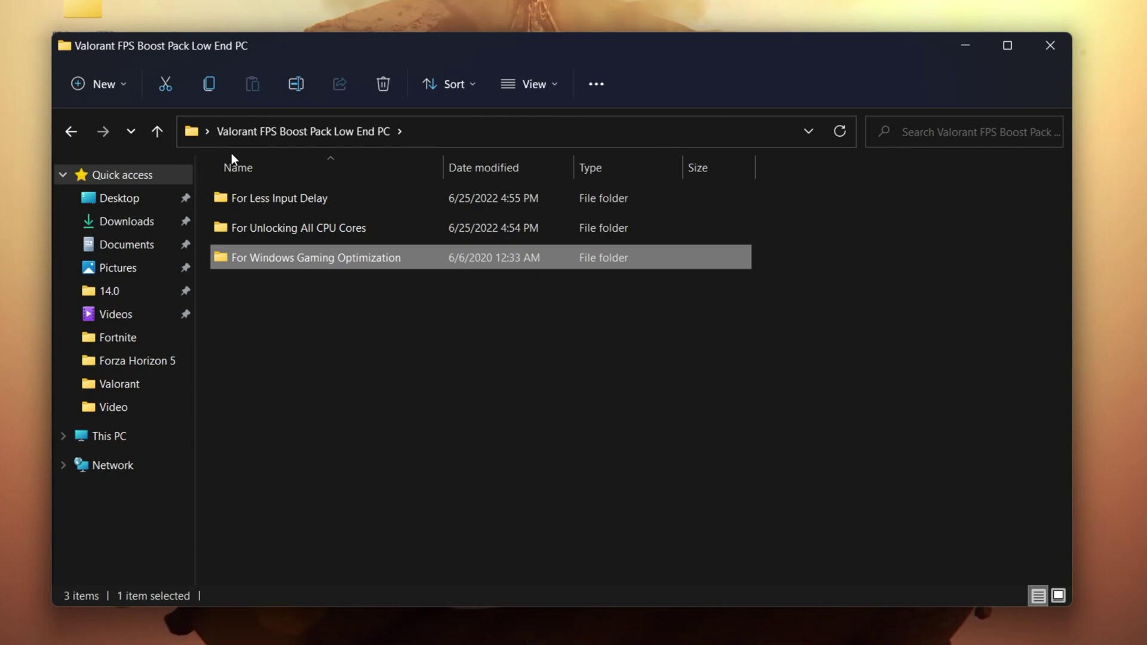
- Open For Less Input Delay and drag Timer Resolution.exe onto the desktop
mouse_move(330, 203)
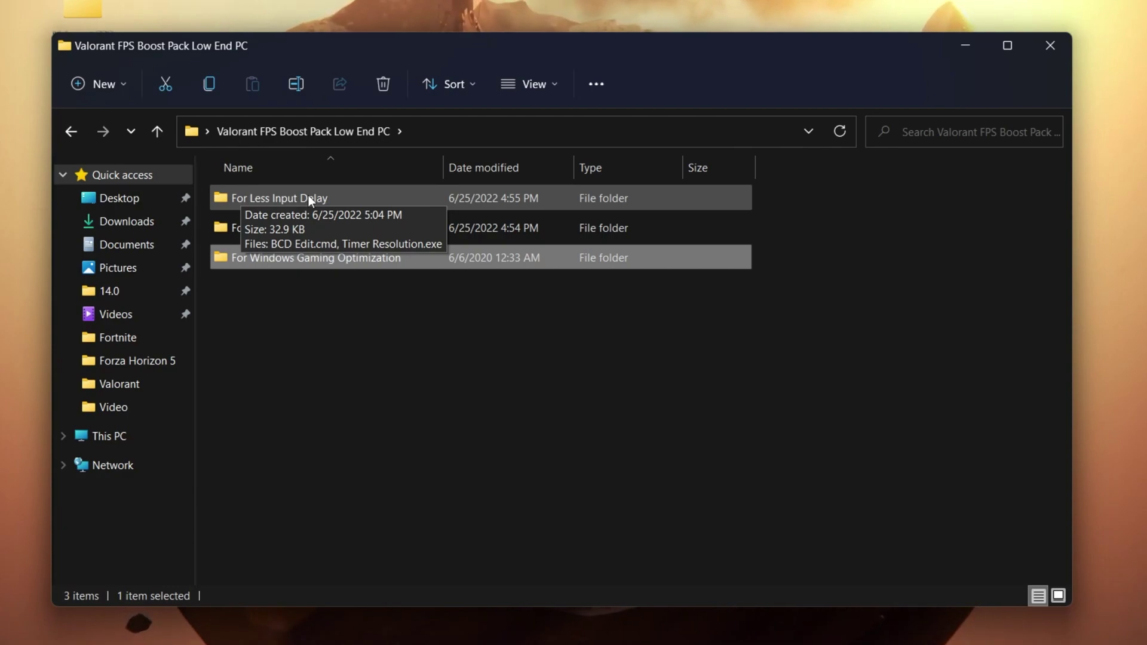
double_click(308, 195)
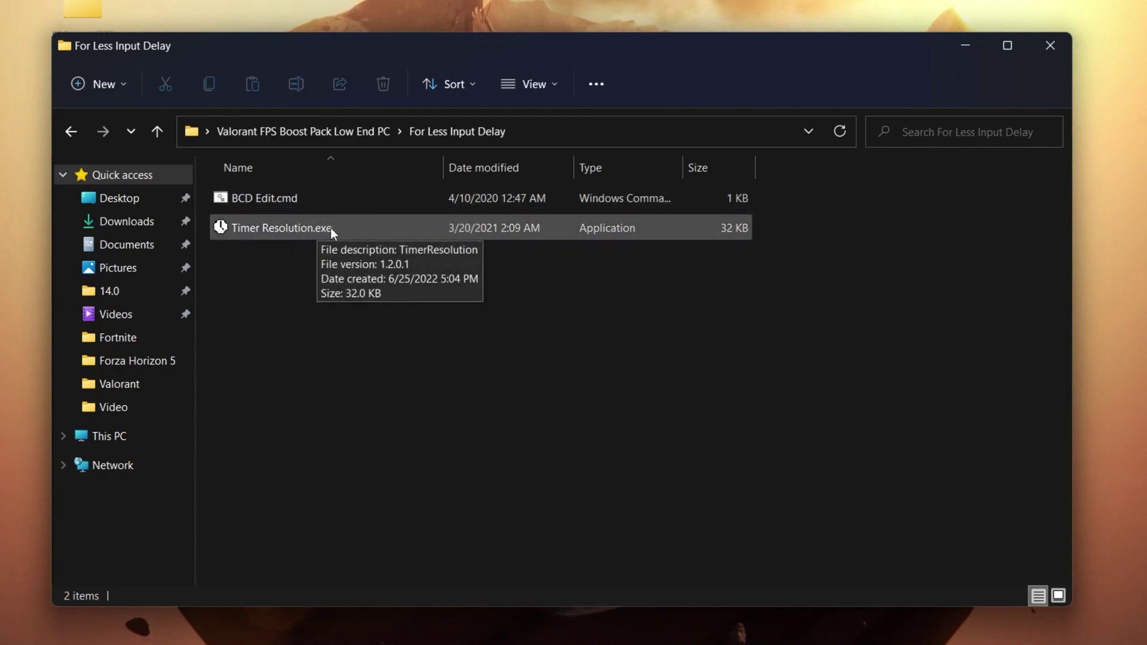
drag(310, 227, 0, 533)
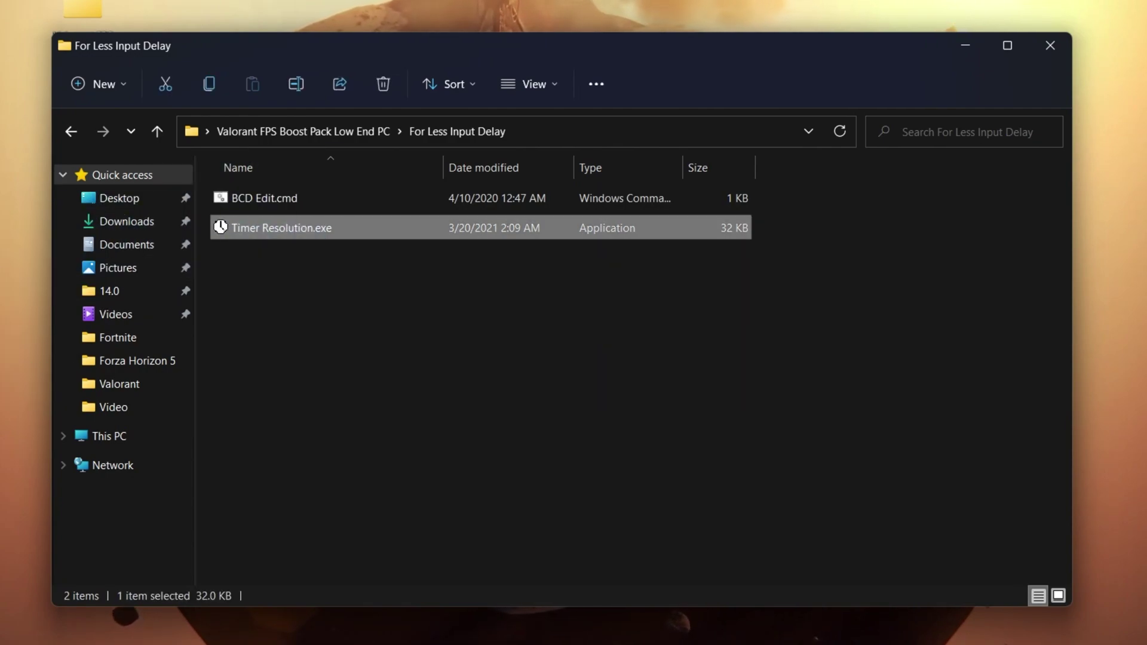
drag(73, 452, 21, 455)
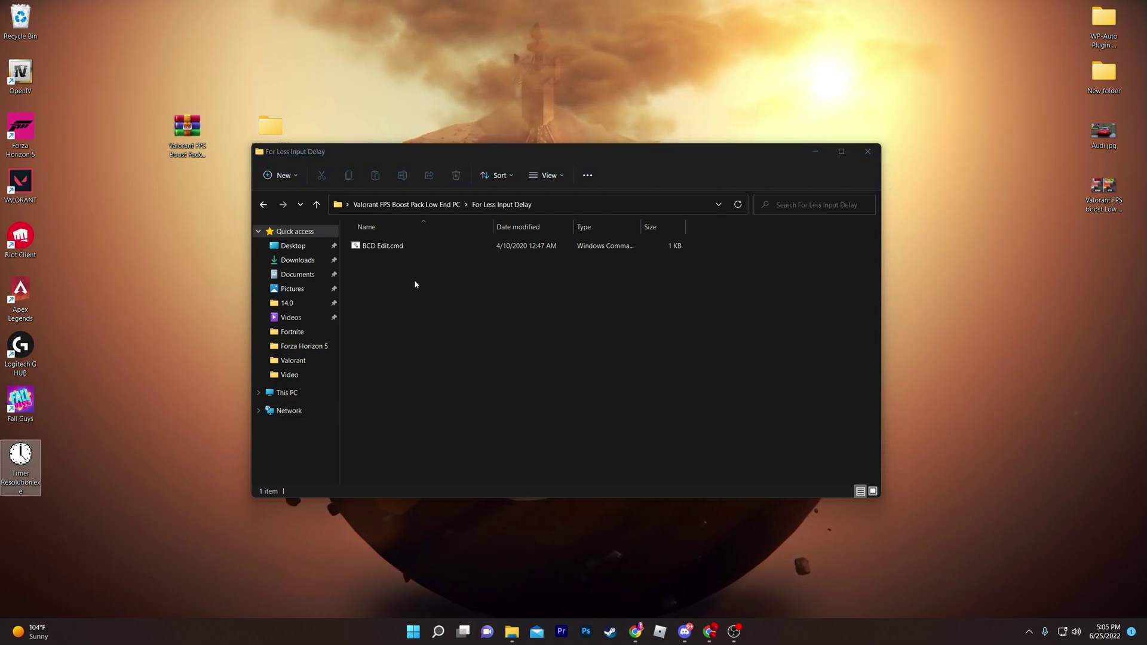
- After a failed normal run, run BCD Edit.cmd as administrator and close its console
click(383, 250)
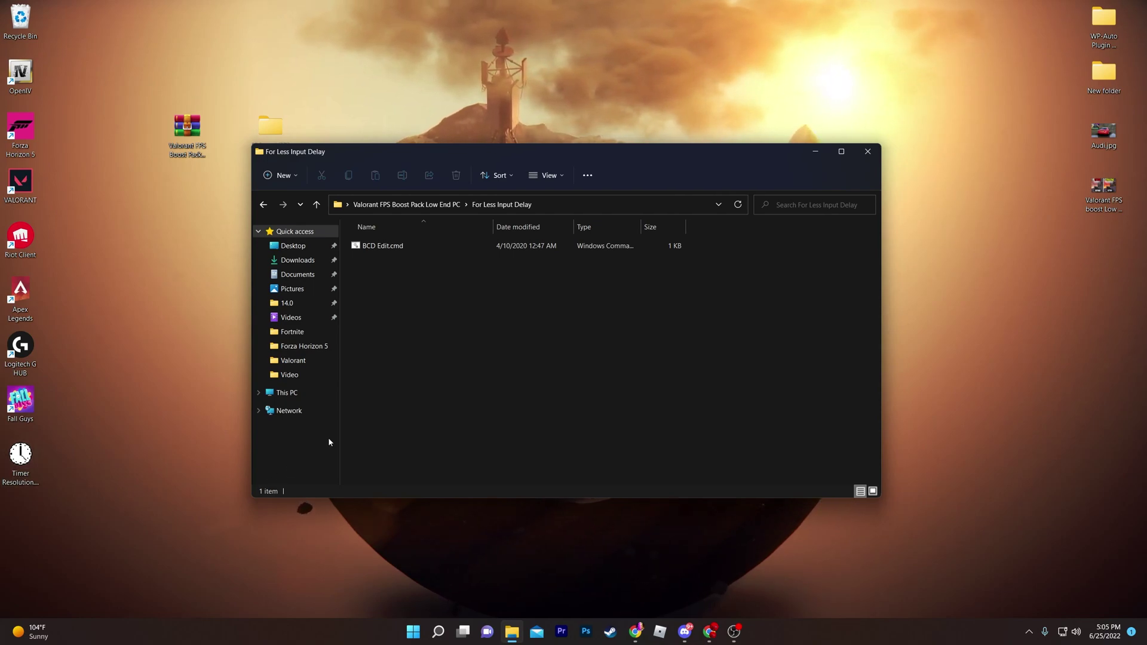
double_click(382, 246)
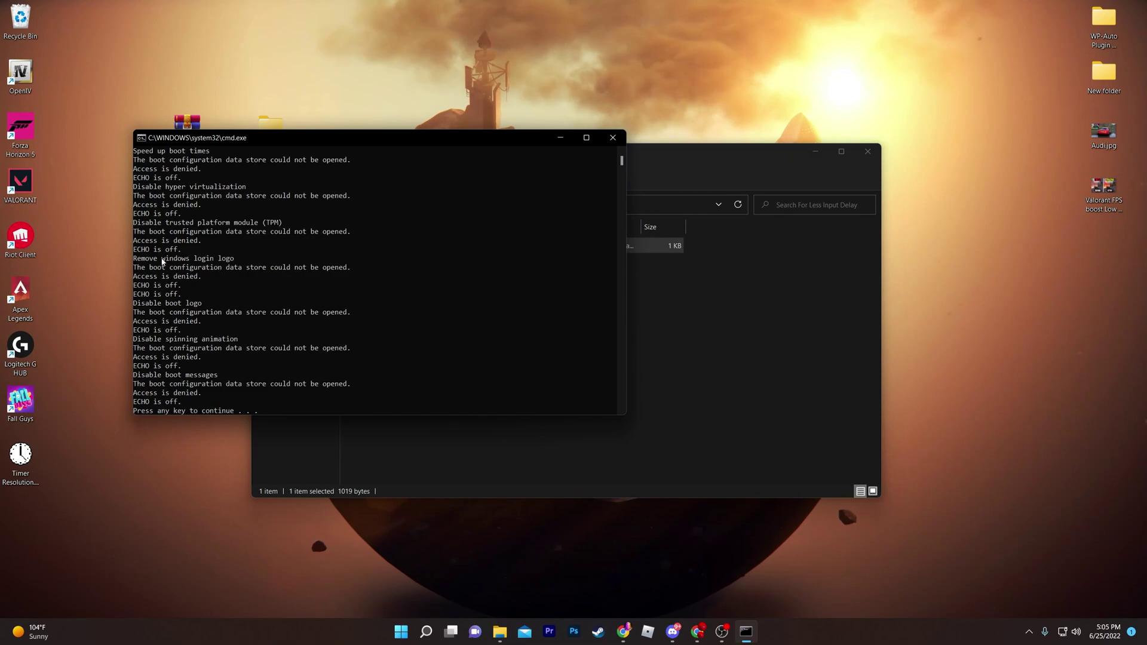
click(613, 140)
right_click(393, 246)
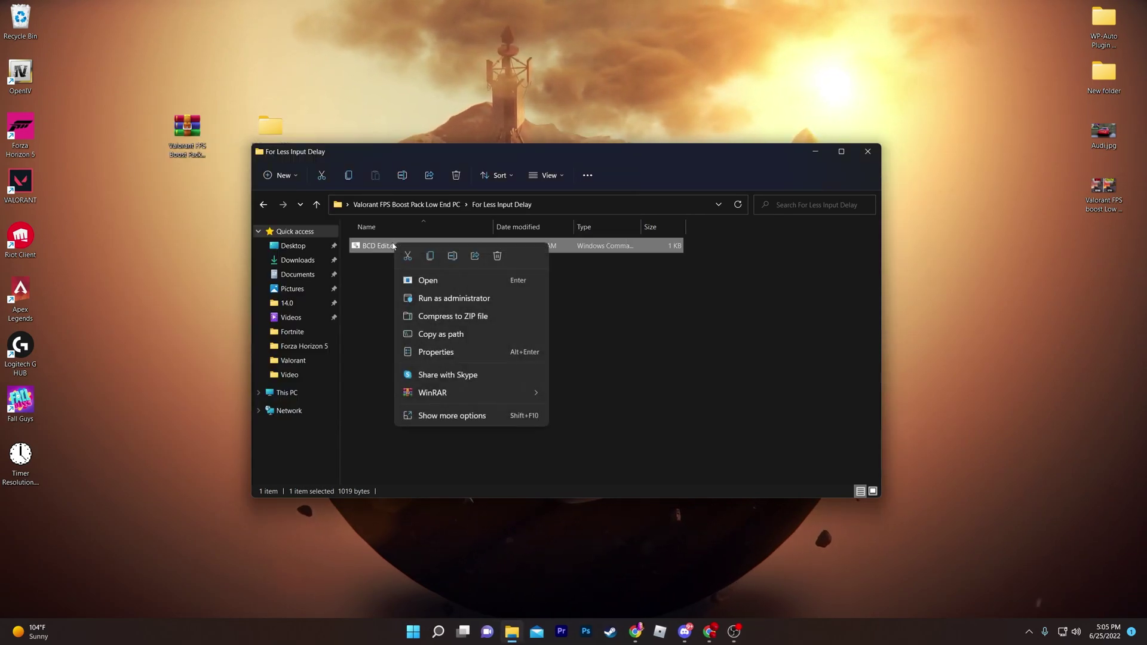
click(444, 297)
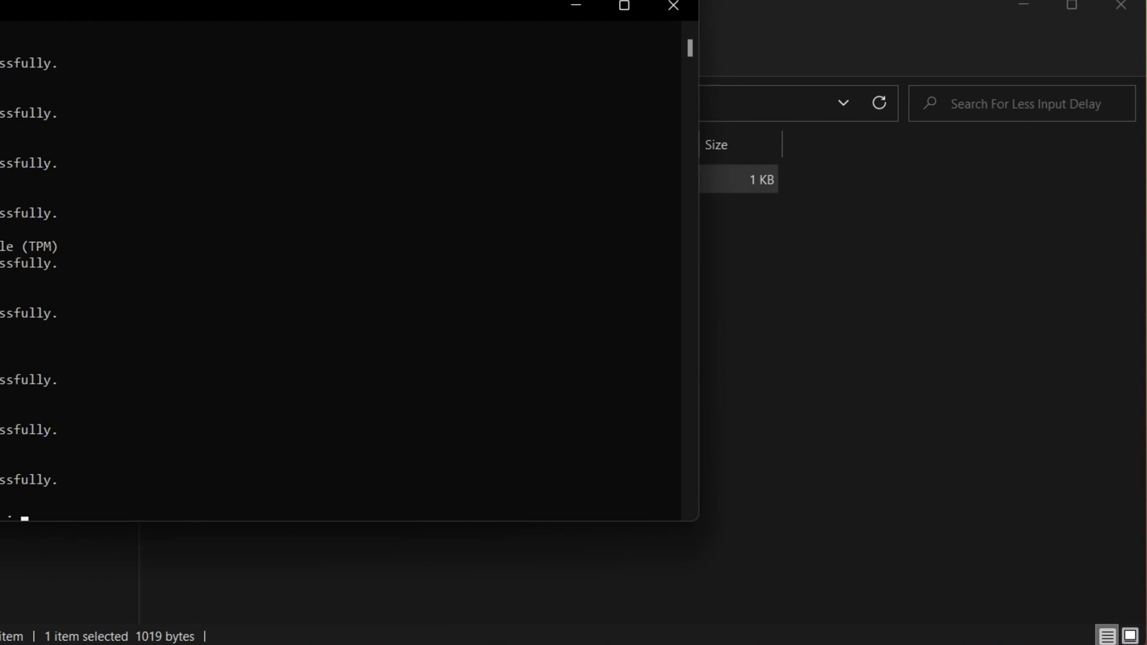
key(Return)
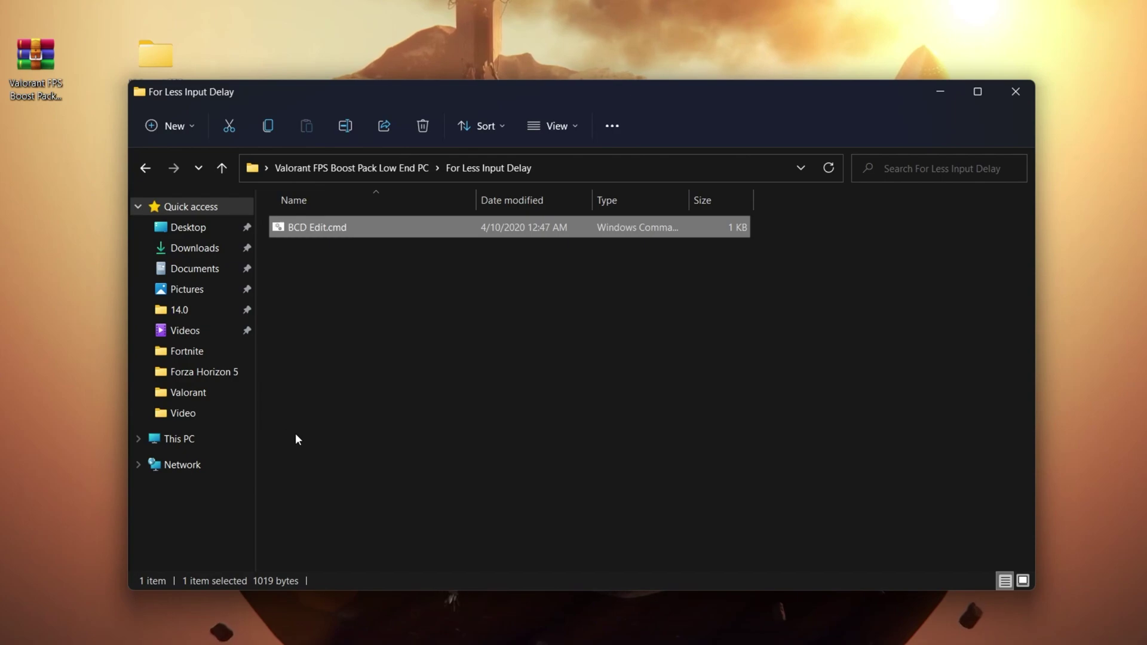
- Open the For Unlocking All CPU Cores folder and launch parkcontrolsetup64.exe
click(359, 166)
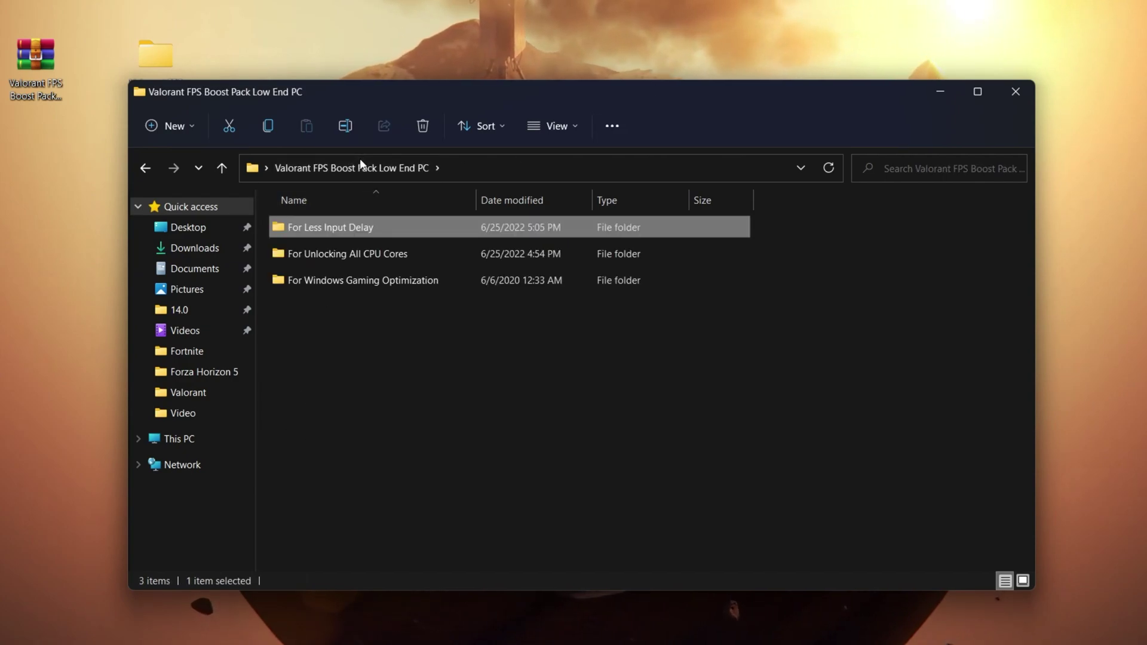
double_click(345, 253)
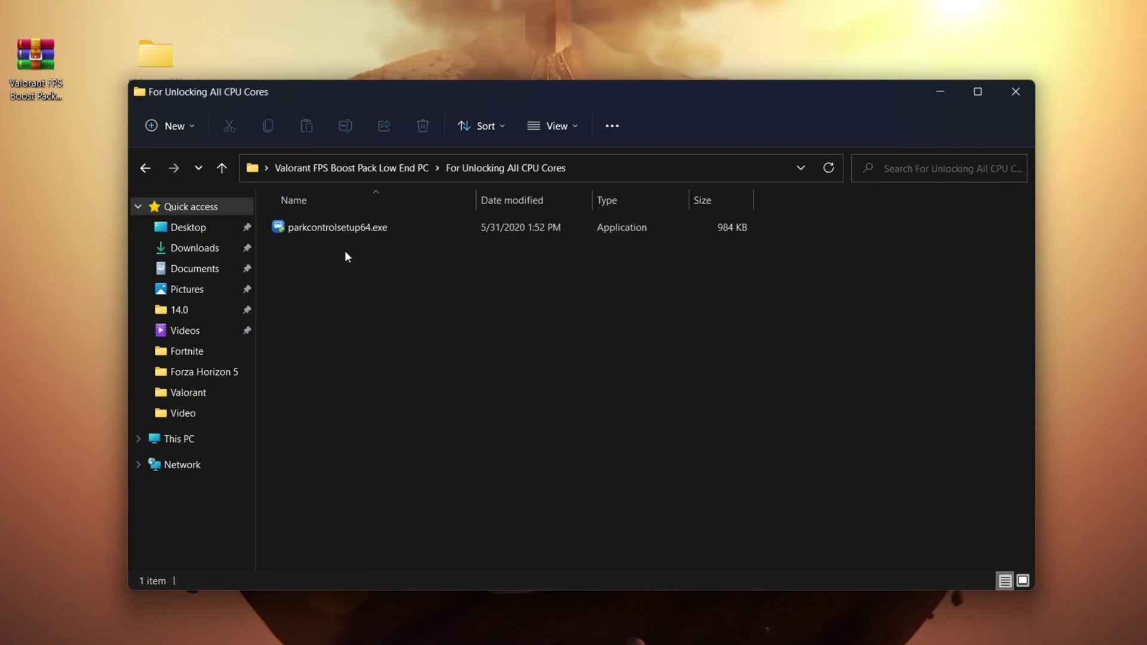
click(317, 226)
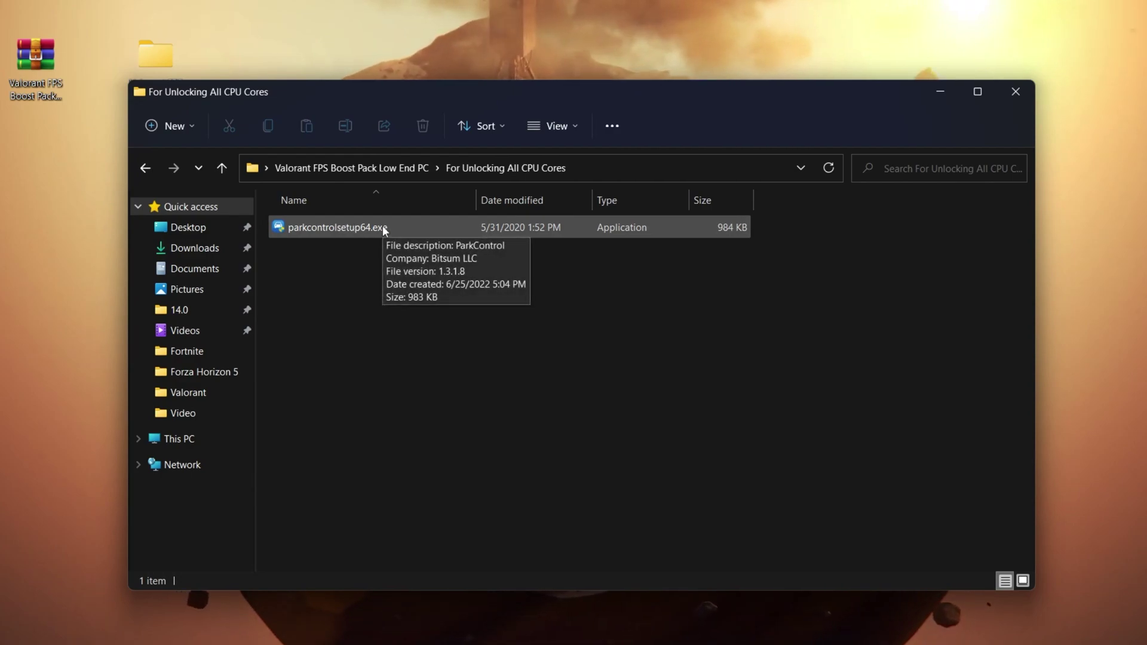
double_click(347, 226)
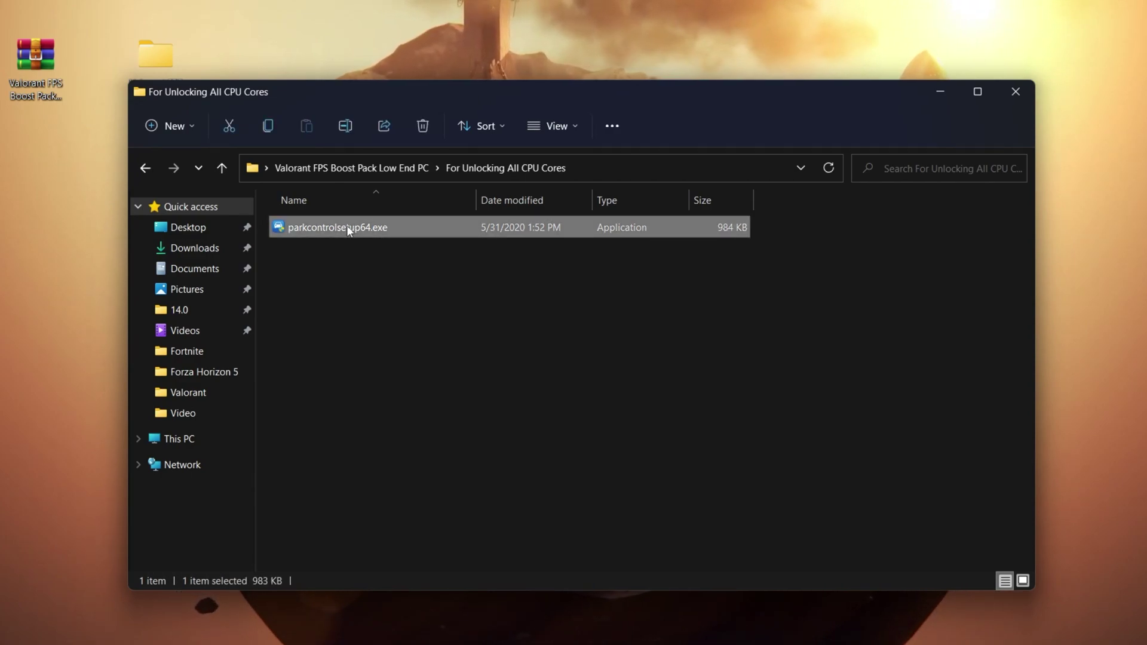
- Accept the language and licence, quit ParkControl setup, and show the tray's background apps
click(612, 365)
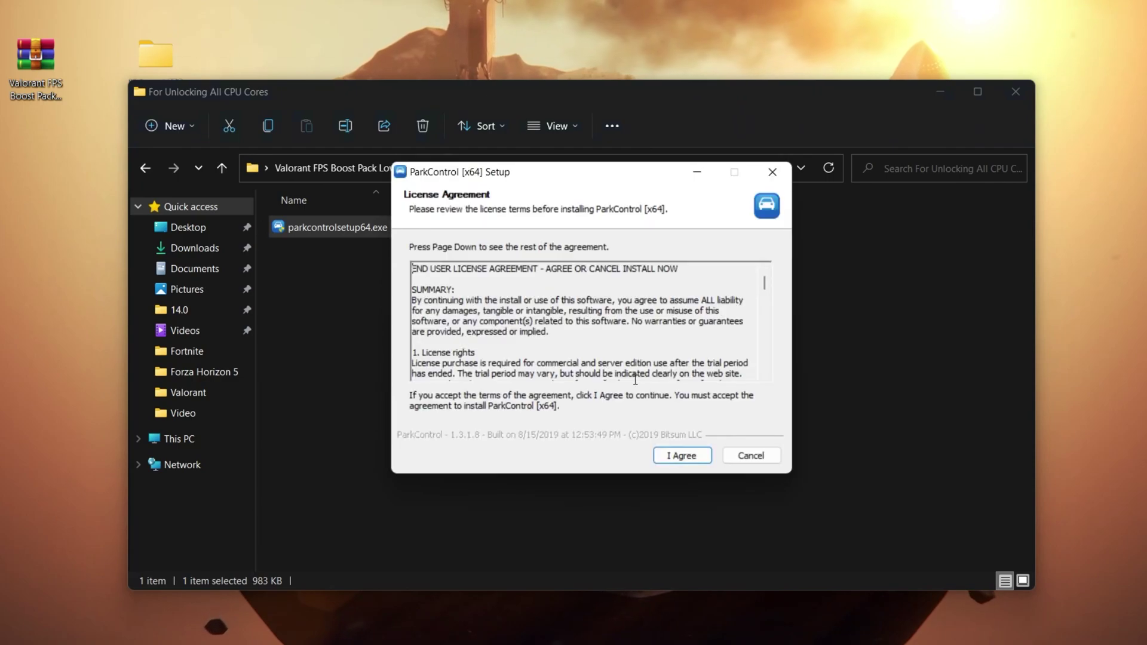
click(684, 459)
click(683, 457)
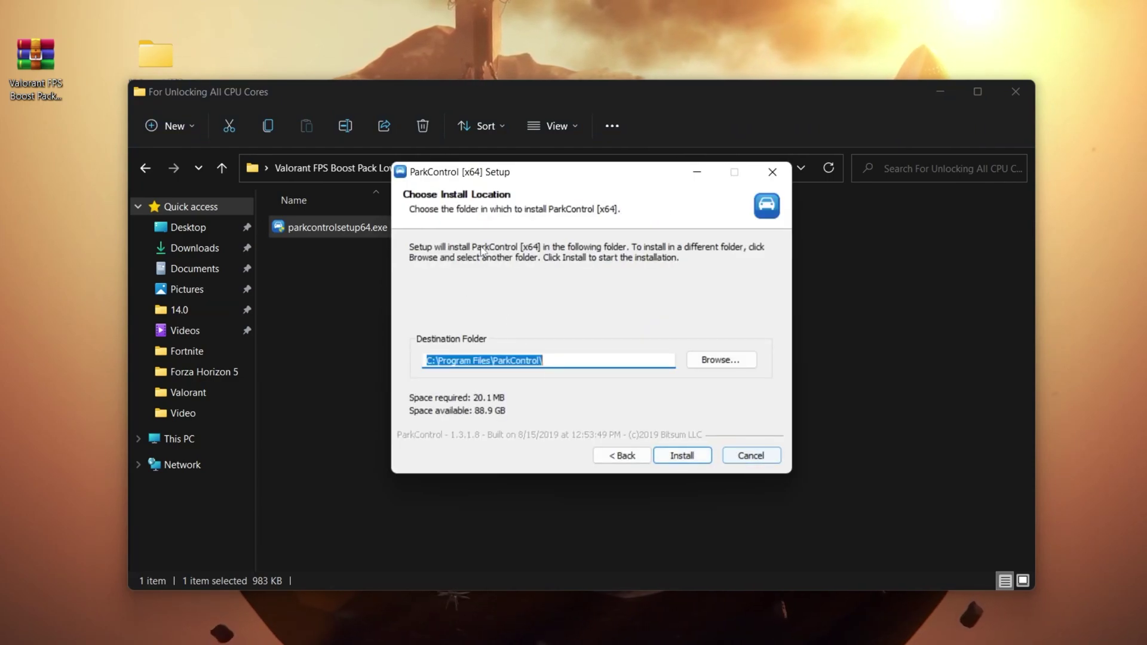
click(776, 175)
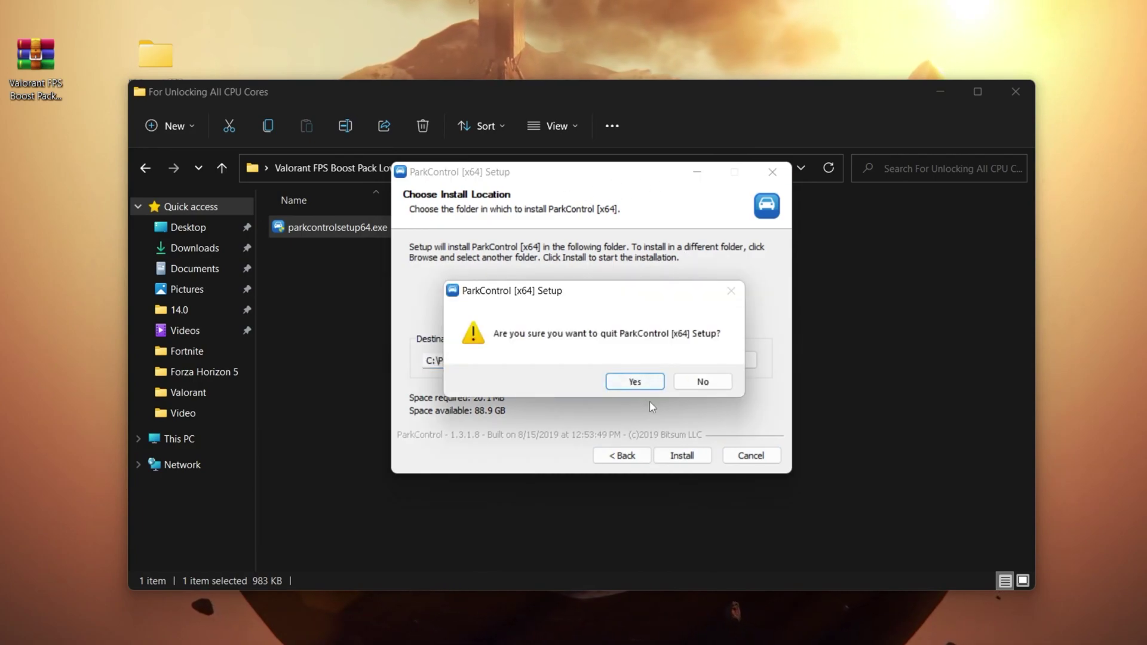
click(638, 382)
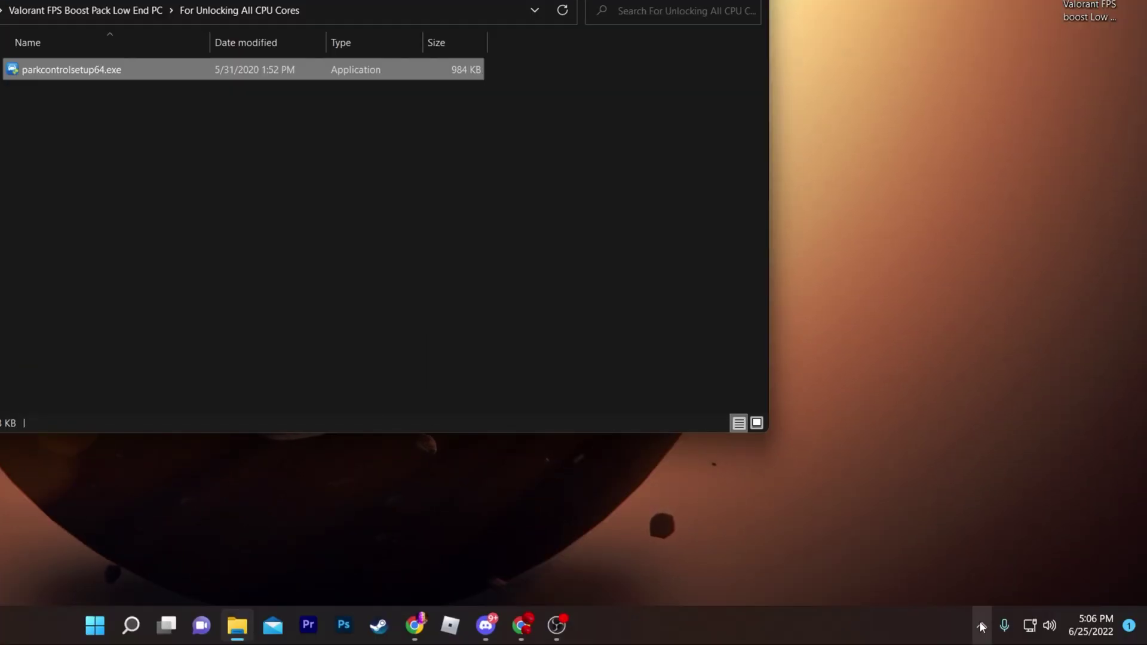
click(981, 626)
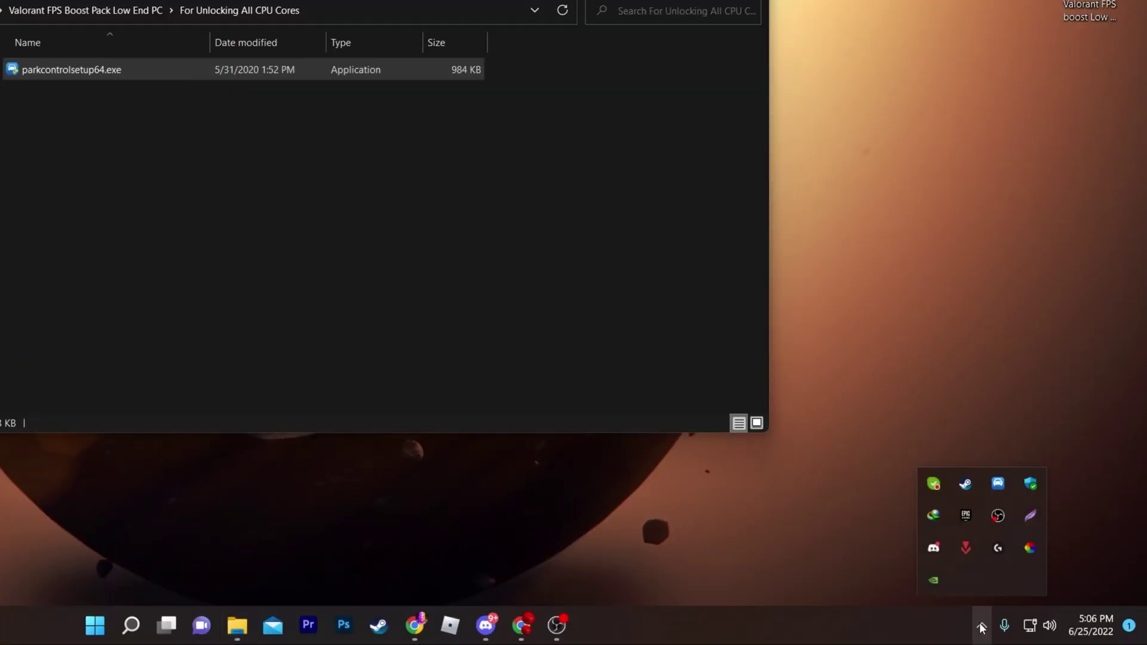
- Open ParkControl from the tray and select the Balanced power profile
click(997, 484)
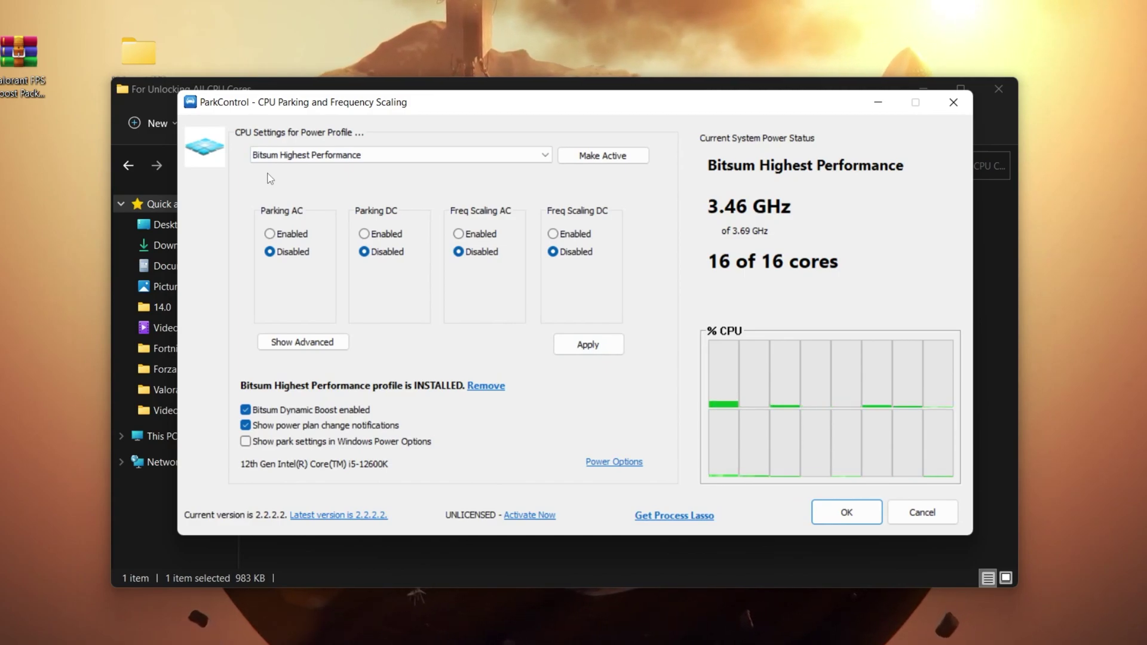
click(424, 153)
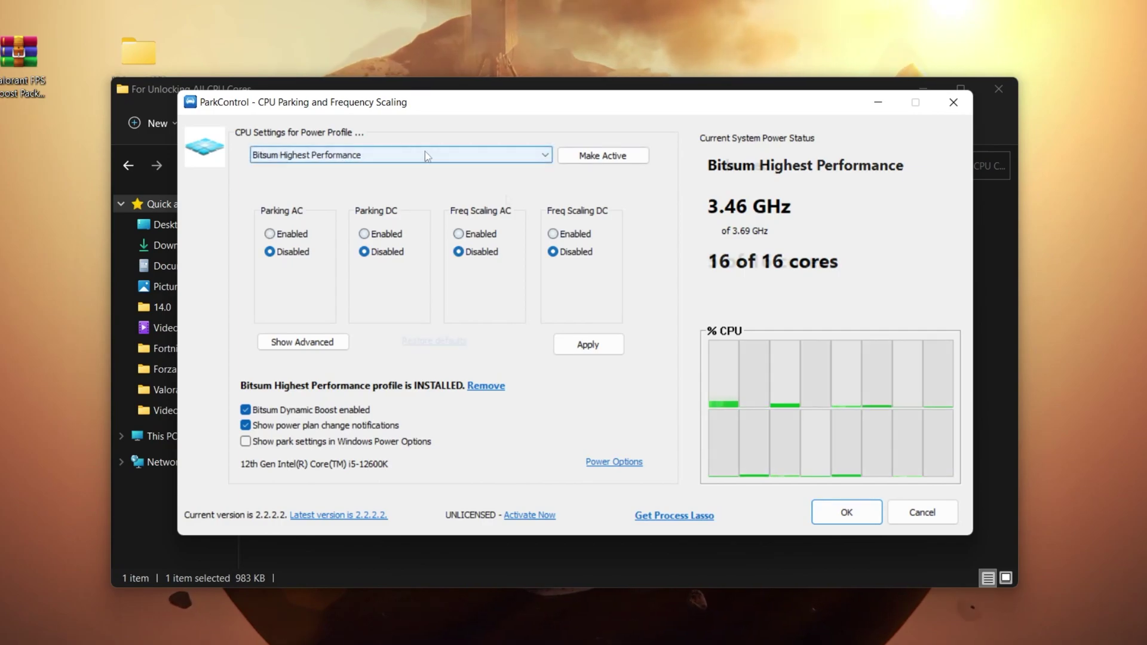
click(506, 194)
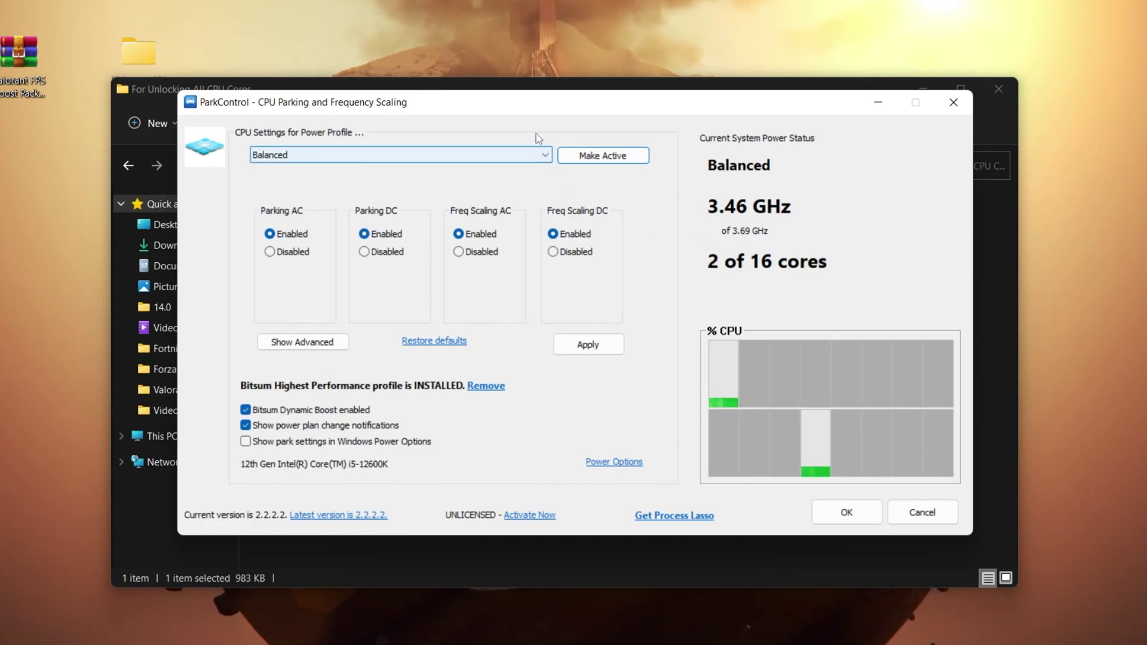
- Select Bitsum Highest Performance, make it active, apply, and close ParkControl with OK
click(543, 155)
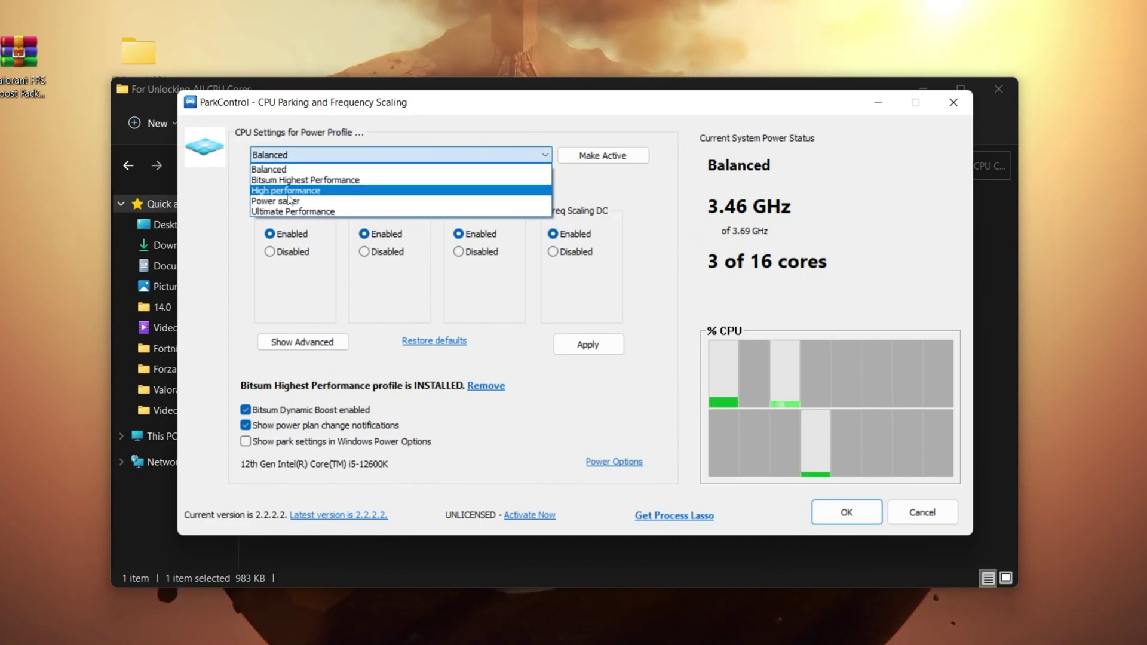
click(276, 182)
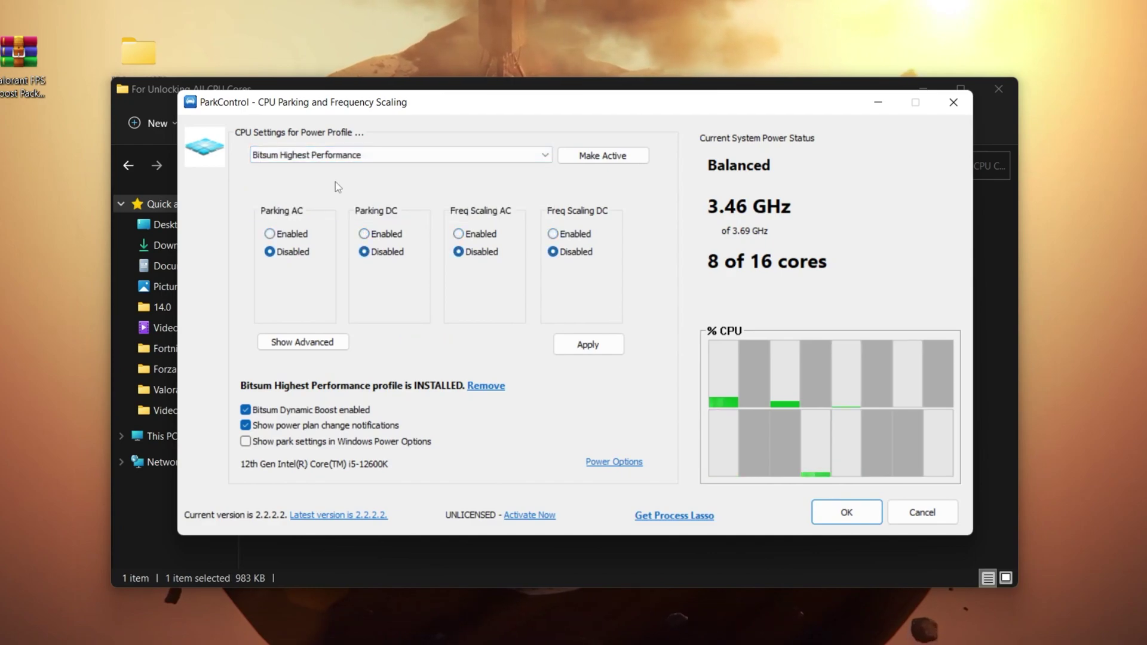
click(597, 160)
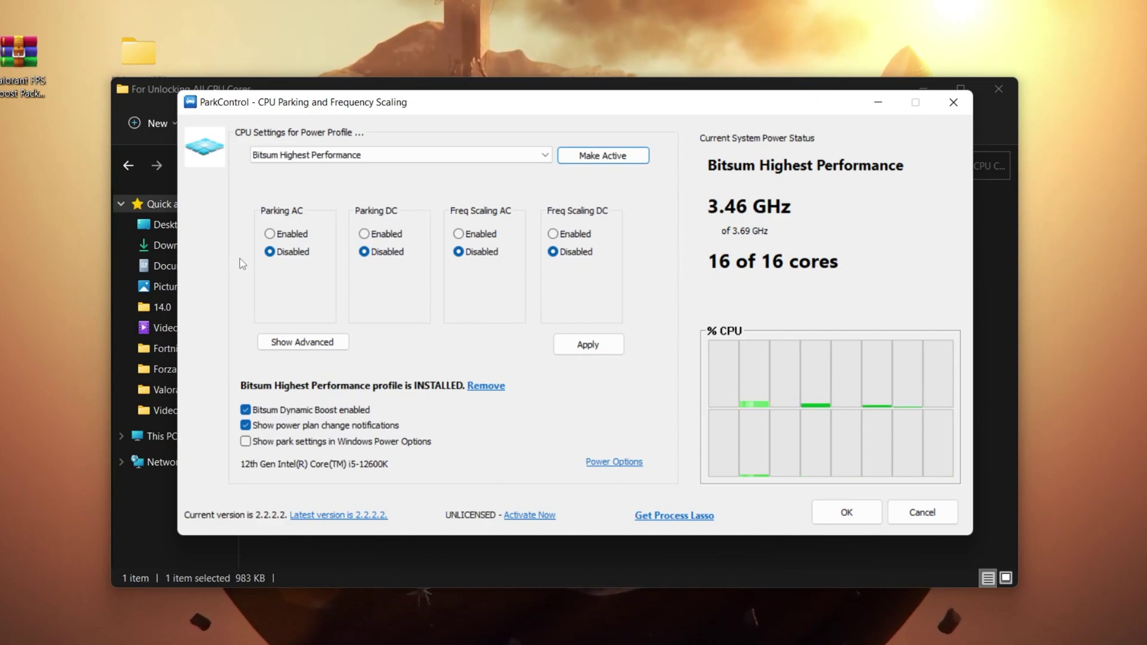
click(588, 345)
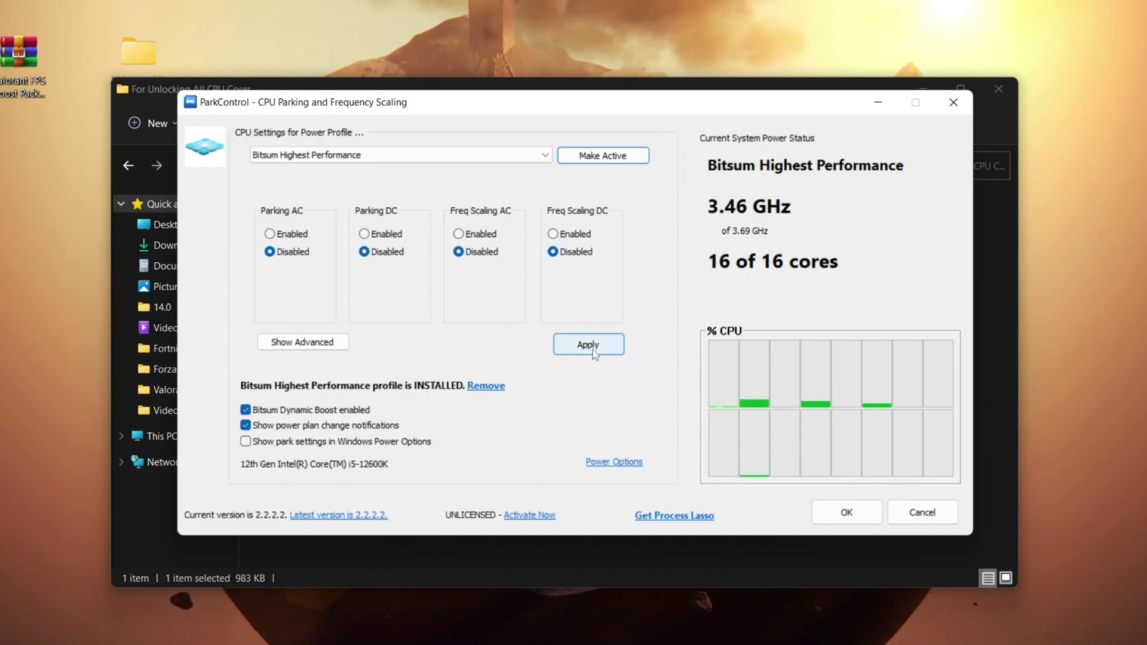
mouse_move(318, 418)
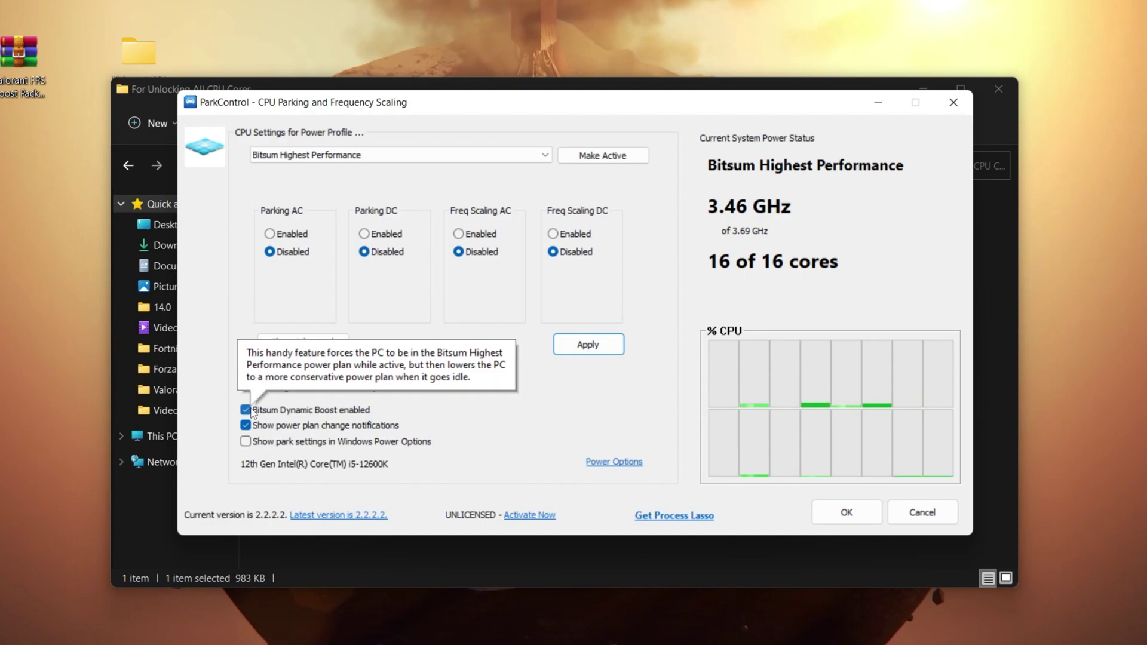
click(847, 512)
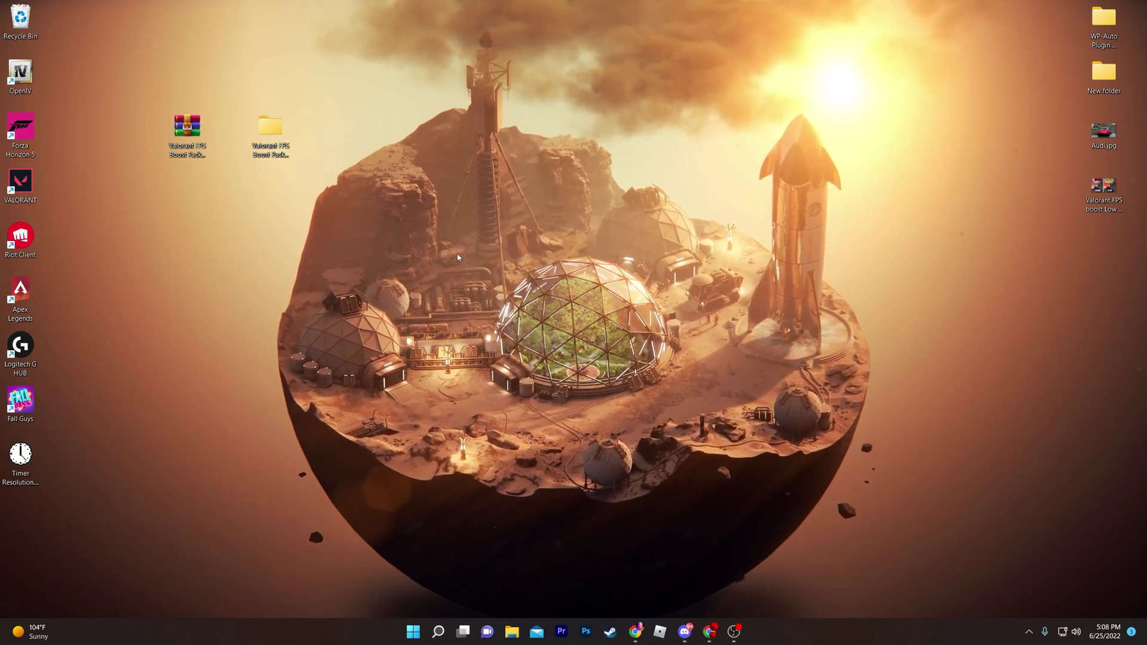
- Browse to C:\Riot Games\VALORANT\live\ShooterGame\Binaries\Win64 and scroll down to VALORANT-Win64-Shipping.exe
click(512, 630)
click(293, 392)
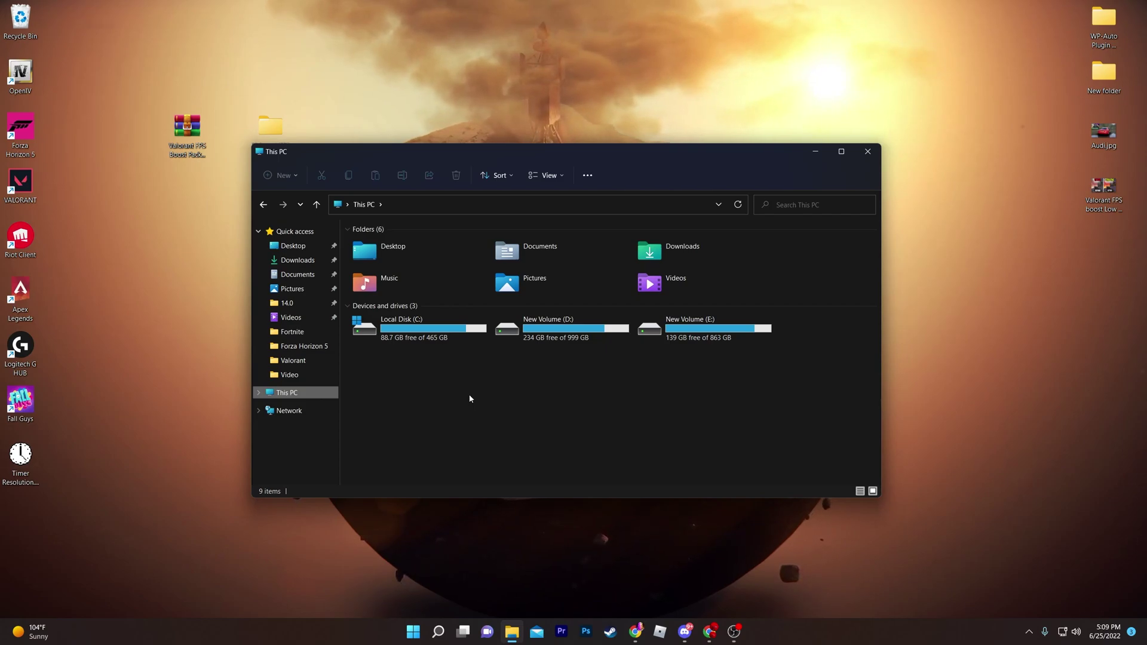
double_click(405, 332)
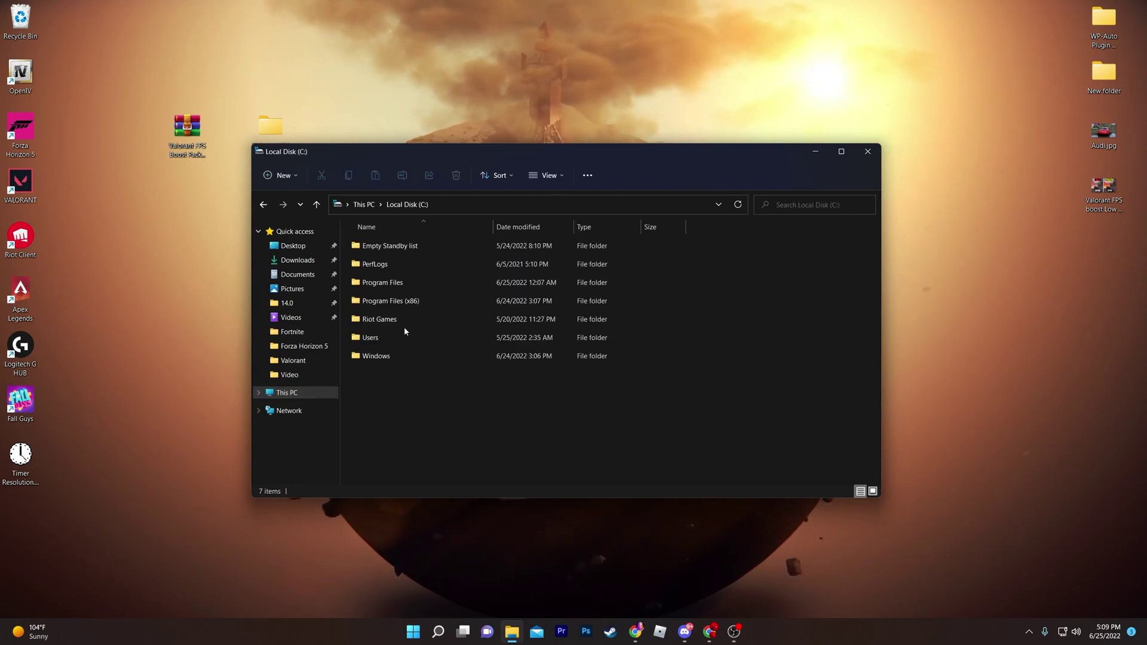
double_click(384, 319)
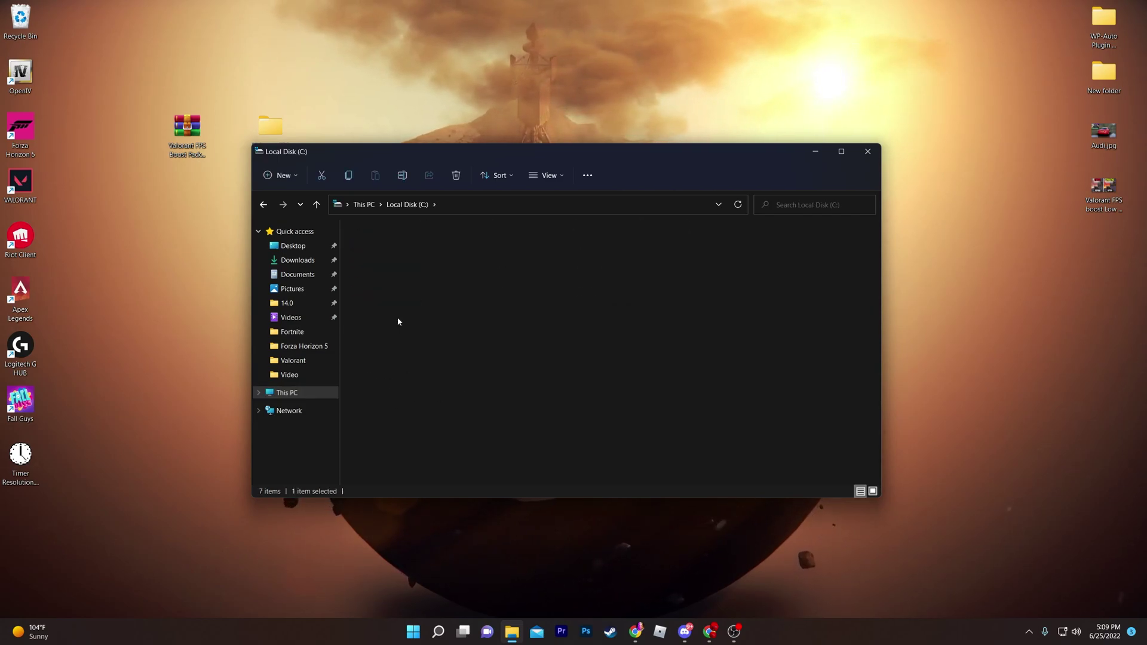
double_click(392, 265)
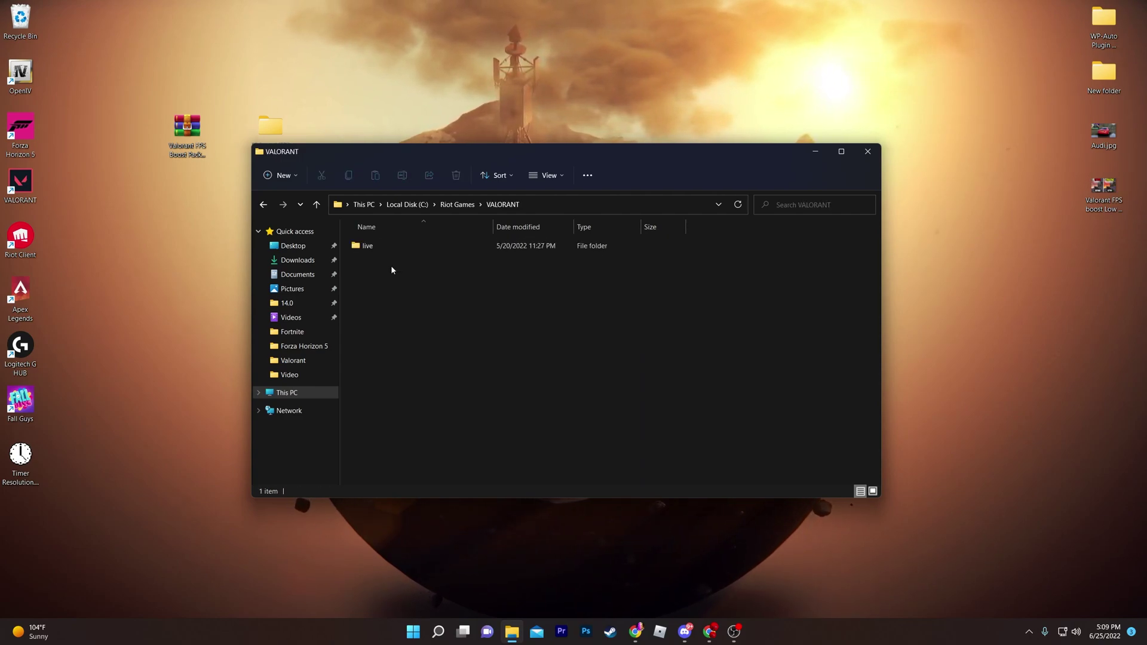
double_click(394, 246)
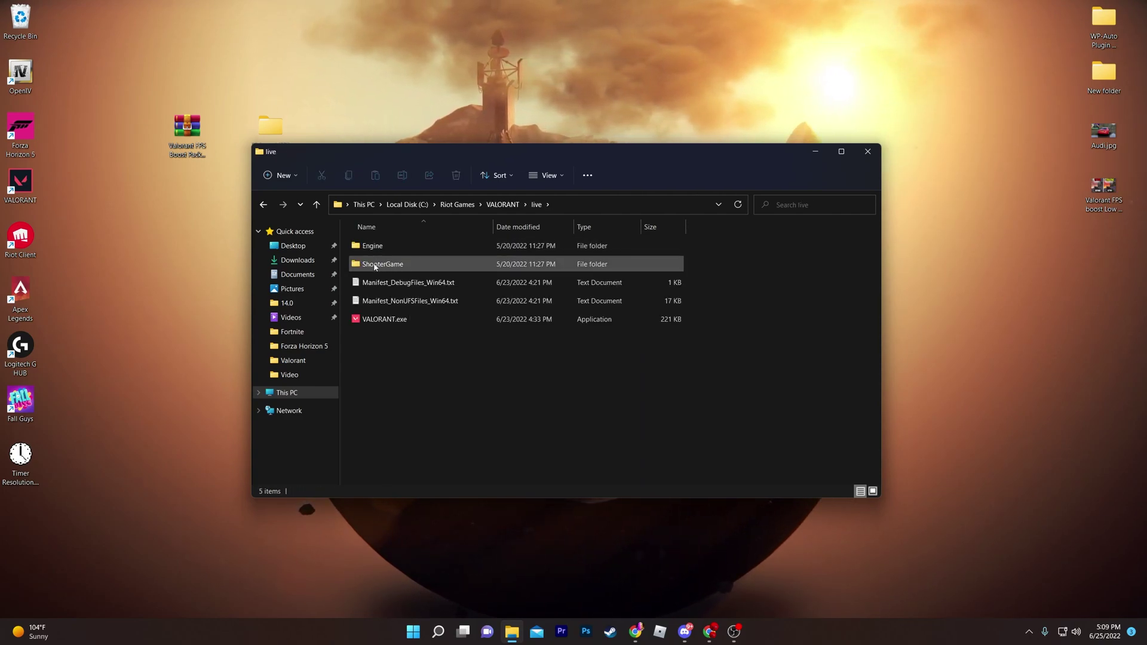
double_click(375, 266)
double_click(382, 248)
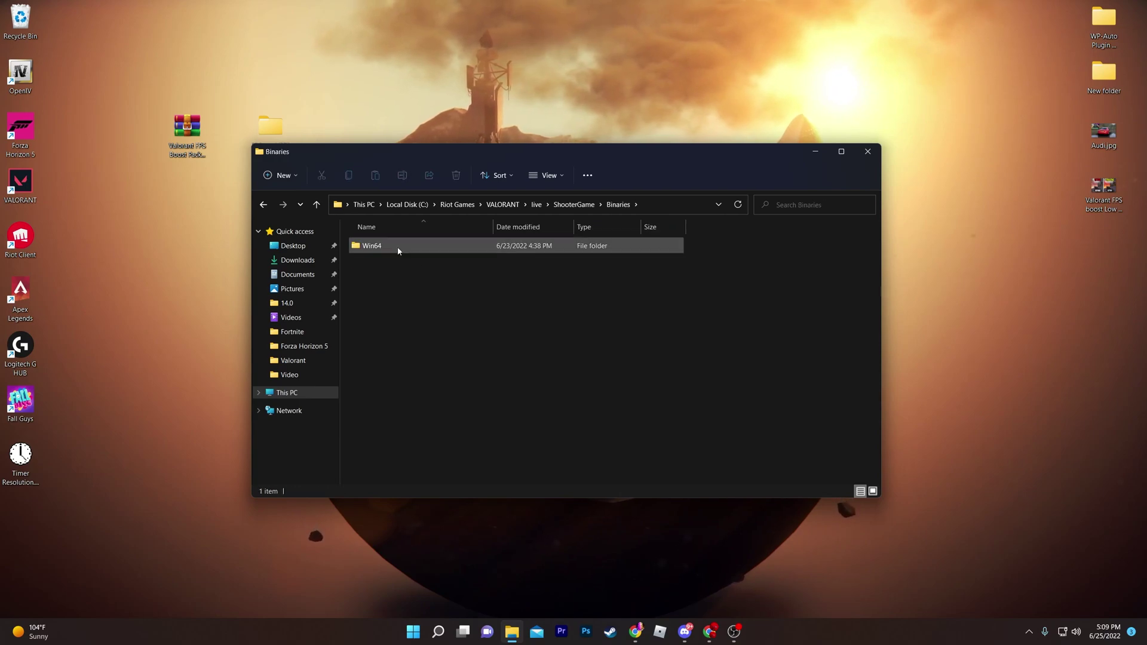
double_click(397, 250)
scroll(399, 316, down, 14)
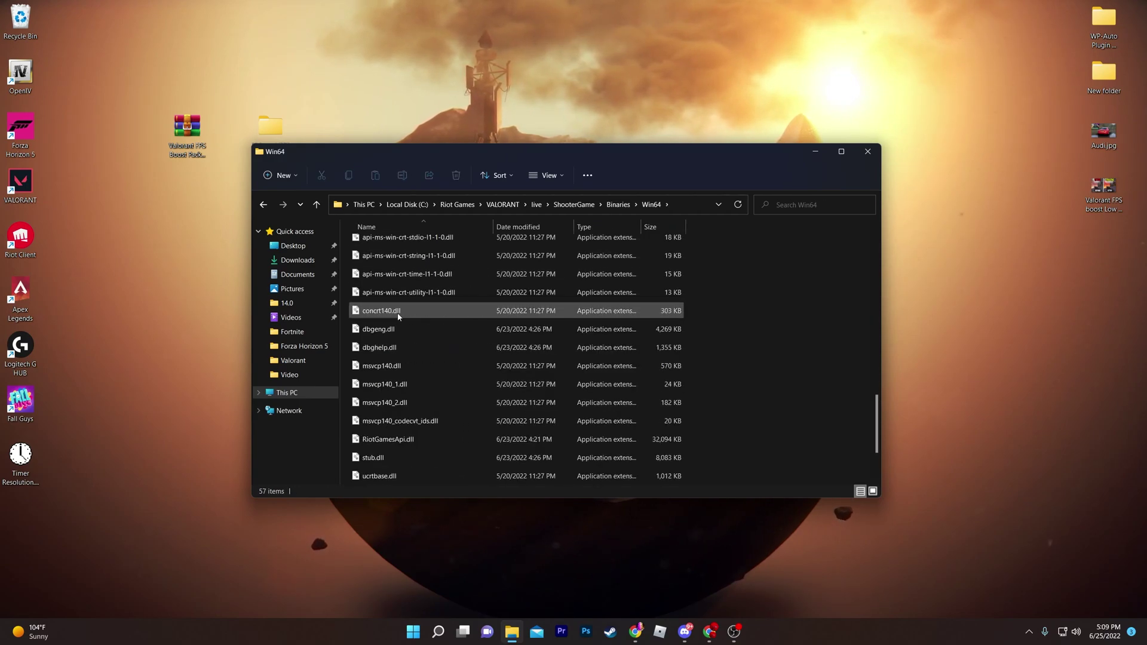
scroll(398, 316, down, 2)
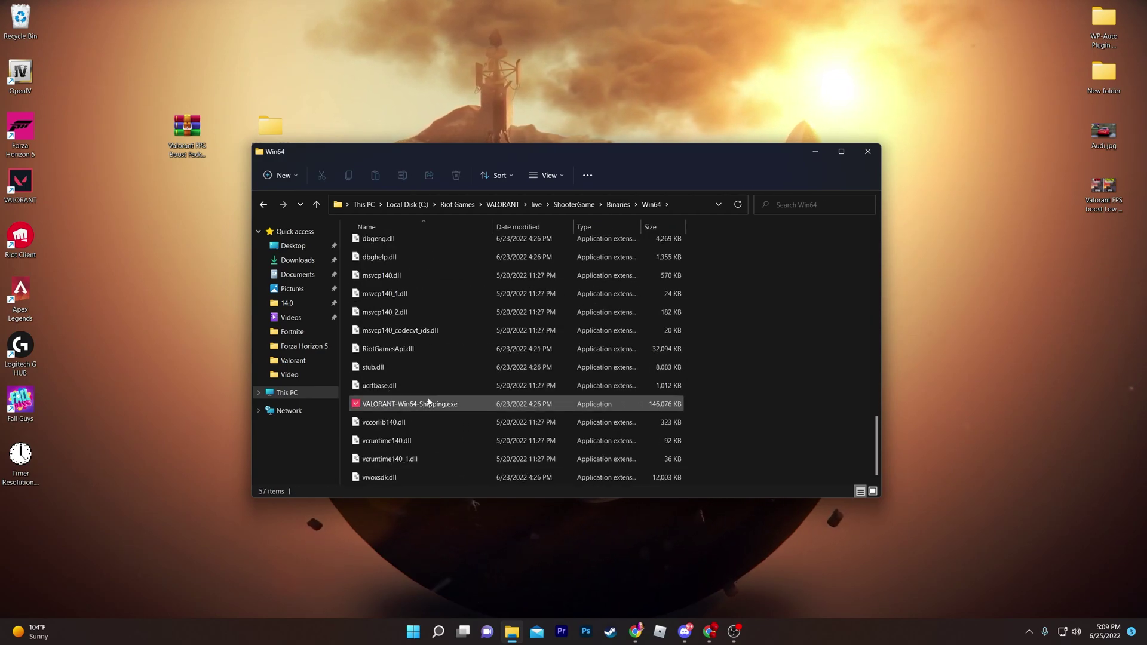
- In VALORANT-Win64-Shipping.exe Compatibility properties, disable fullscreen optimizations and override high DPI scaling to Application
right_click(433, 404)
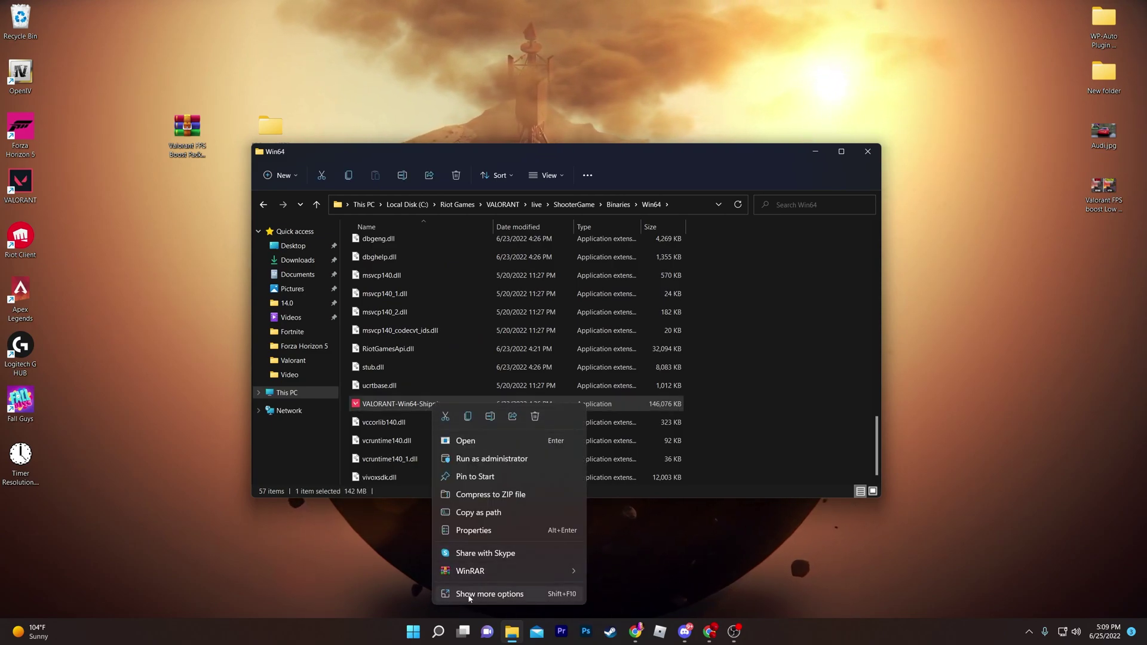
click(473, 530)
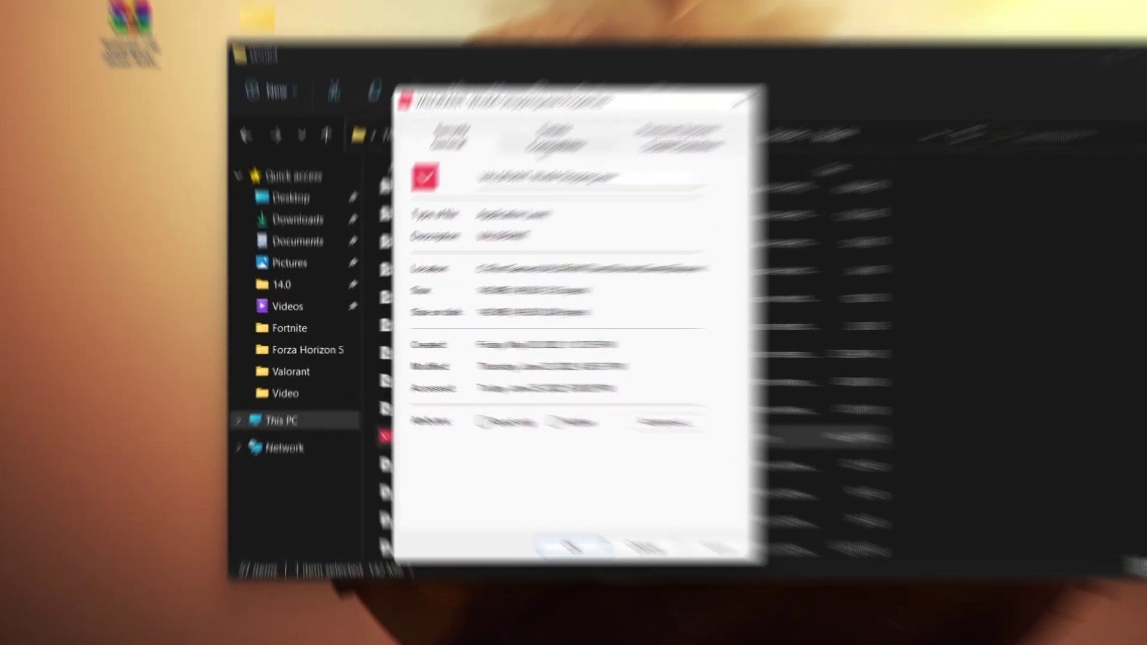
click(462, 270)
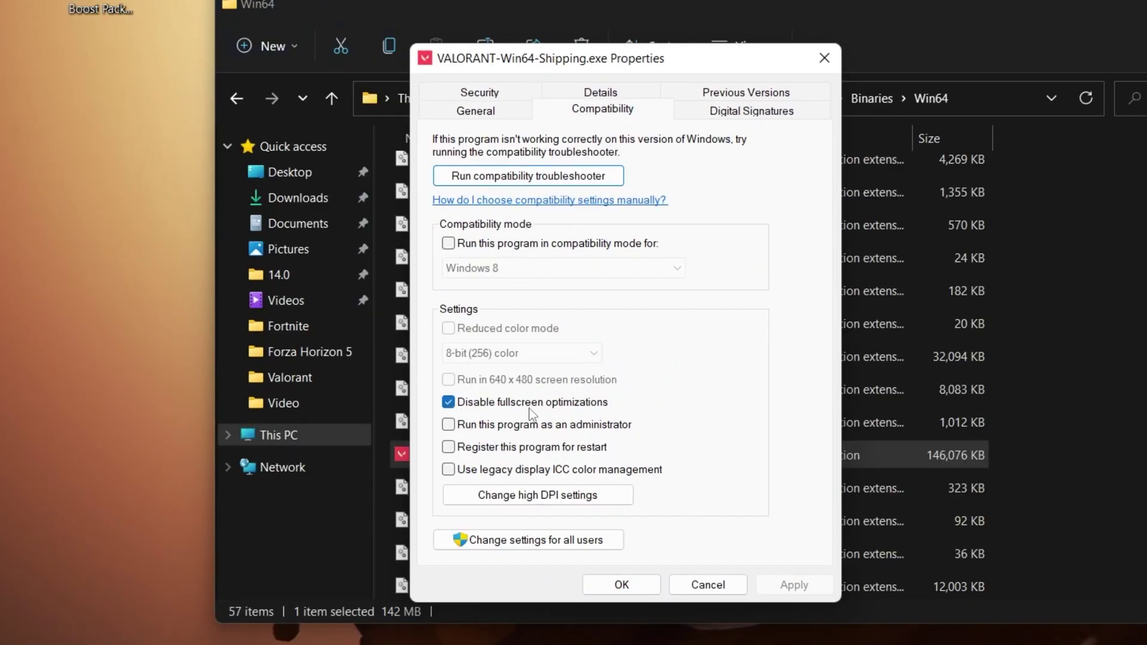
click(499, 496)
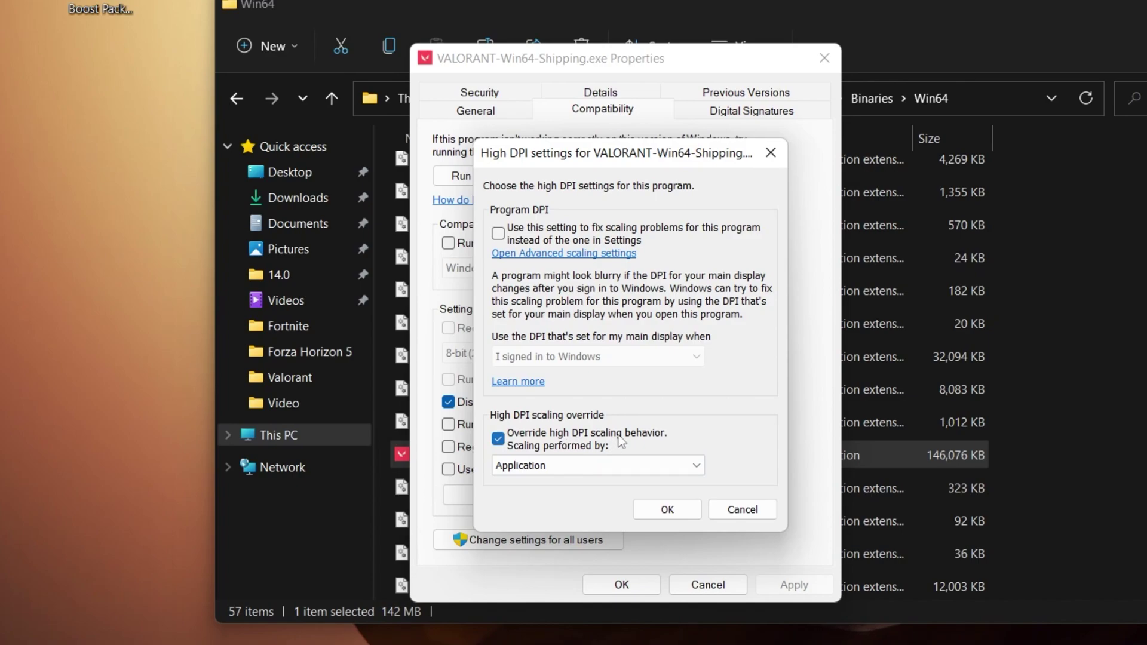
click(665, 510)
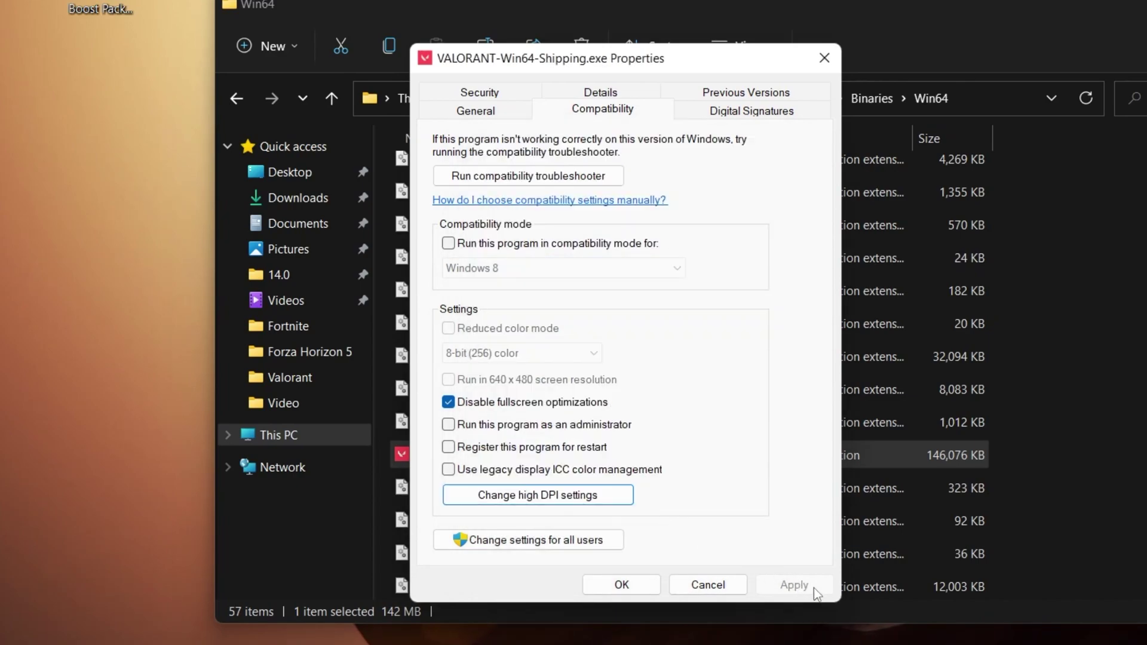
click(621, 584)
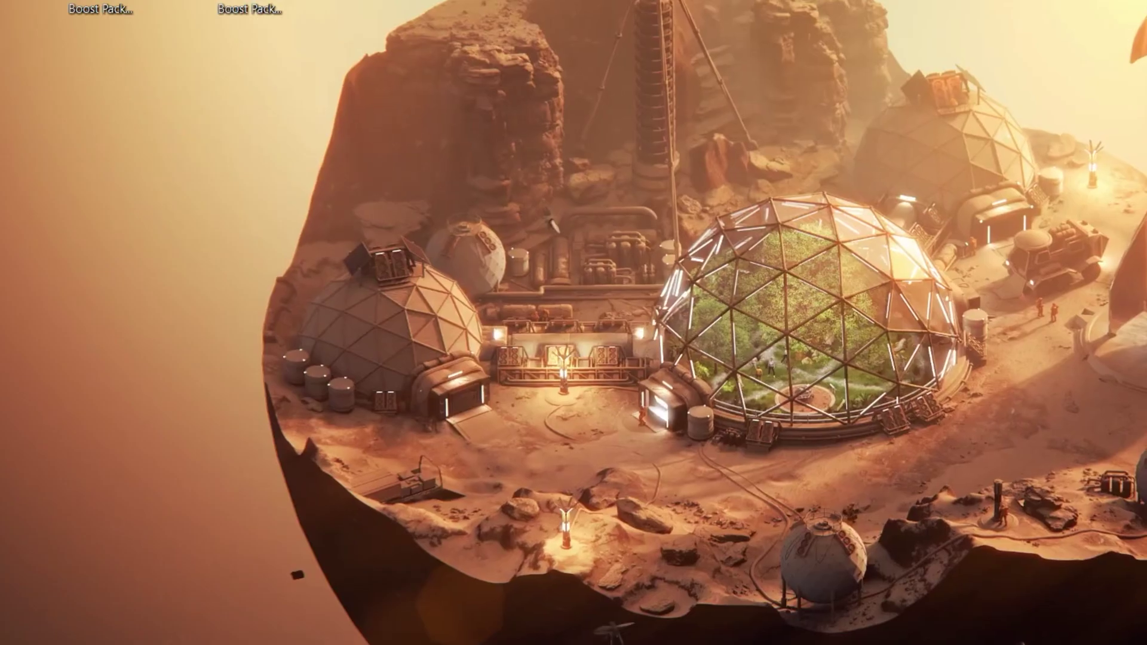